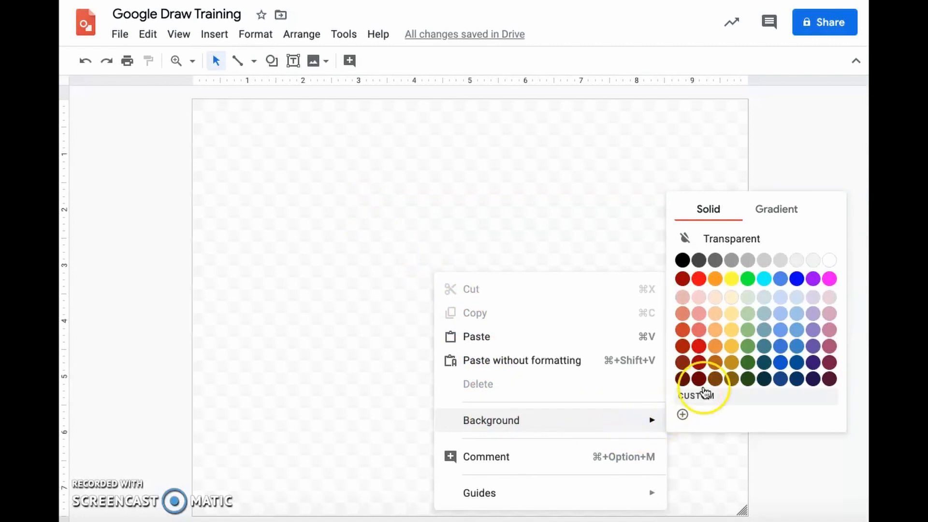
# - Try a light purple canvas background, and replace it with a solid light blue
pyautogui.click(809, 298)
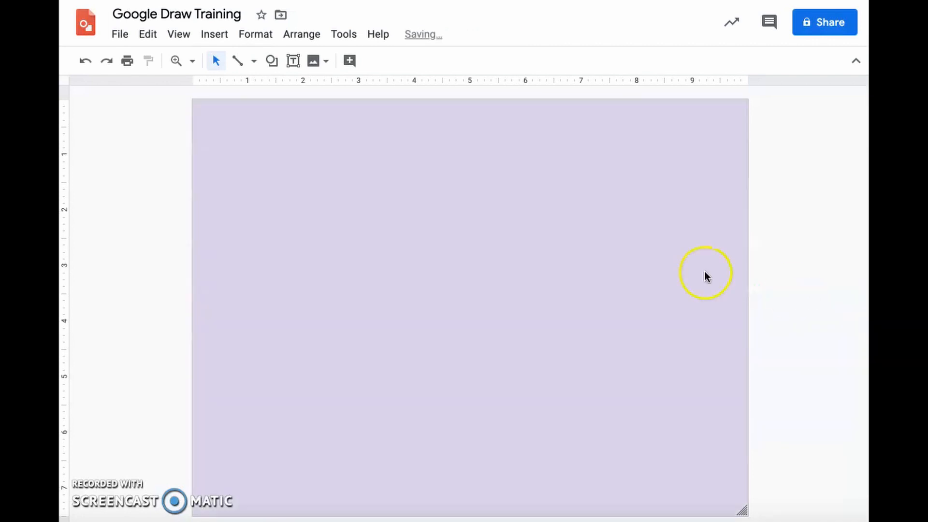
pyautogui.rightClick(553, 261)
pyautogui.moveTo(604, 413)
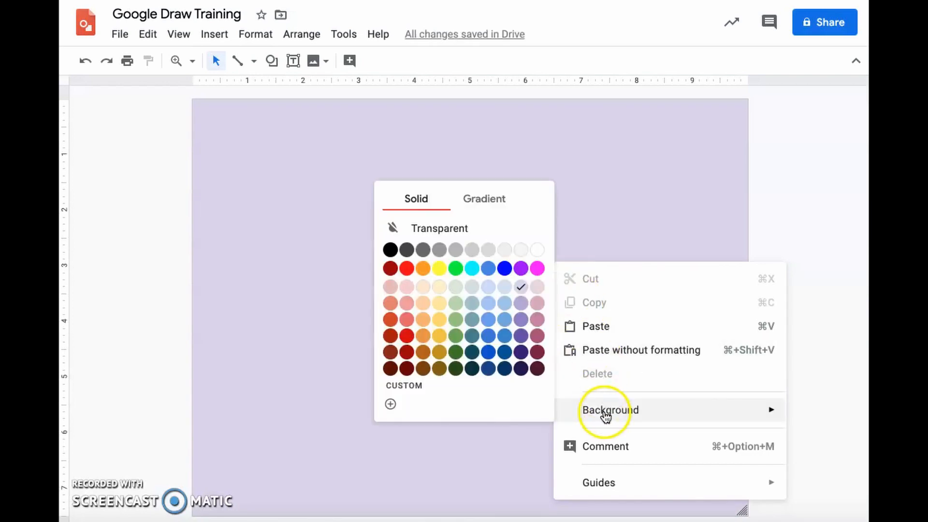
pyautogui.click(503, 292)
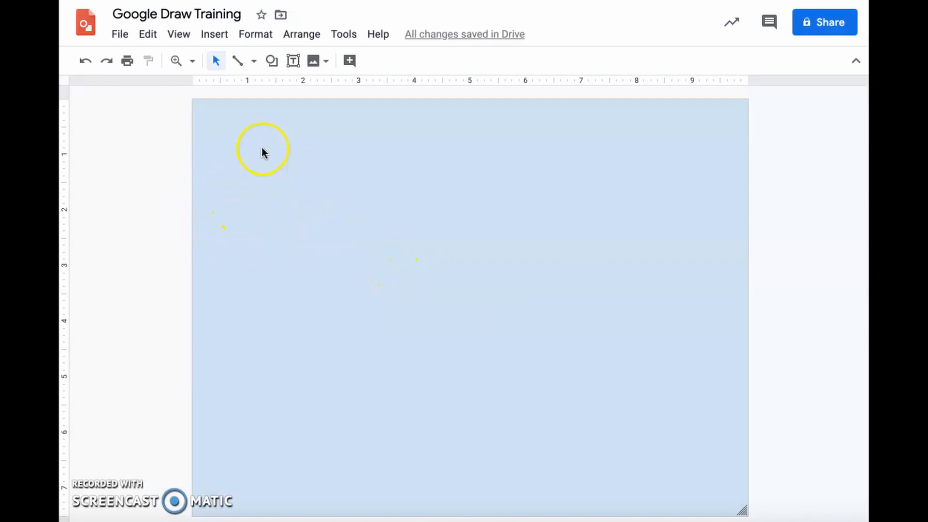
# - Insert word art reading "Scientific Model" and move it up to the upper edge of the canvas
pyautogui.click(213, 36)
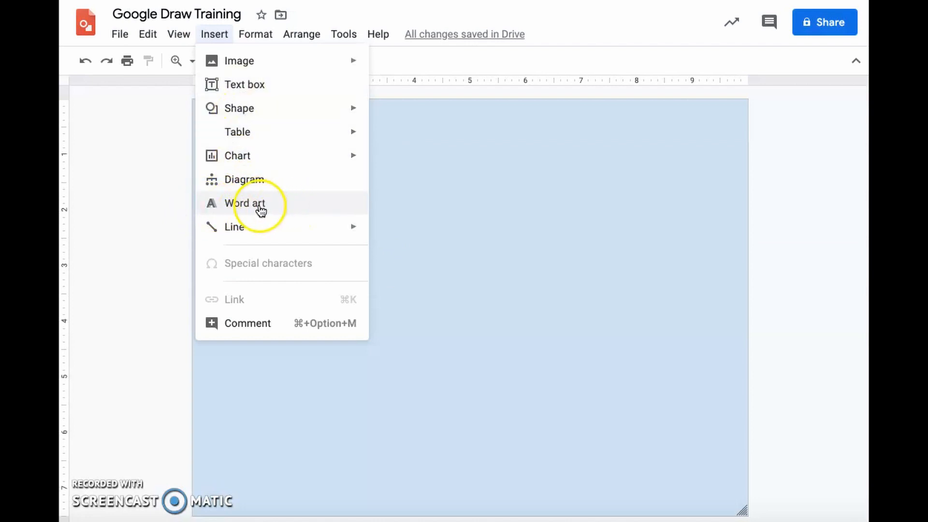
pyautogui.click(277, 205)
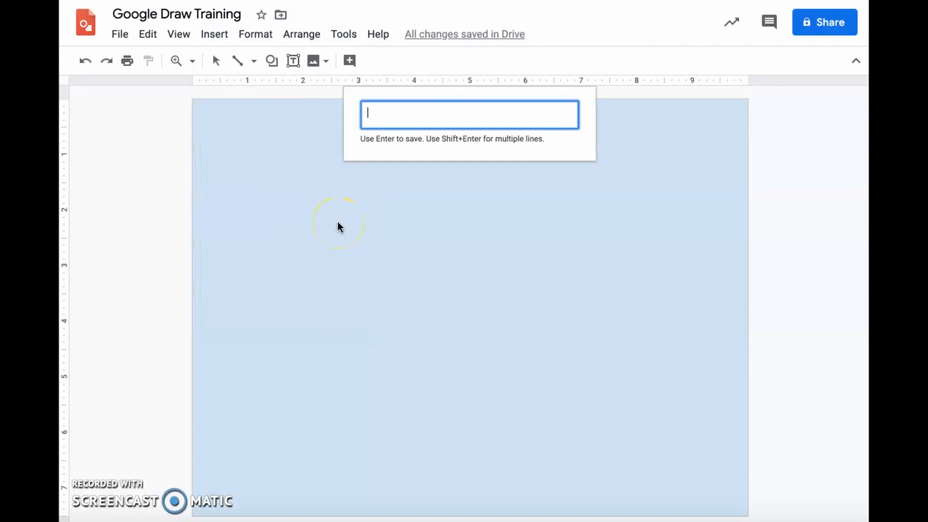
pyautogui.write('Scientific Model')
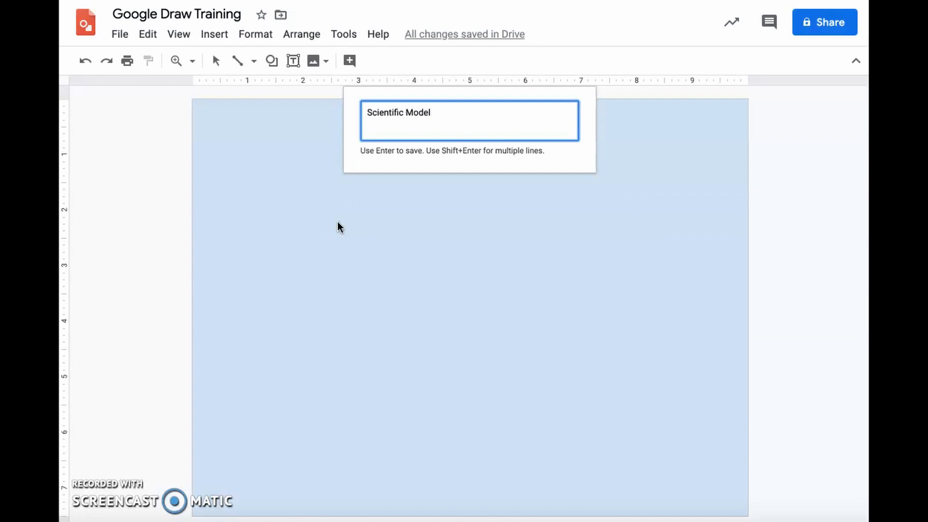
pyautogui.press('Return')
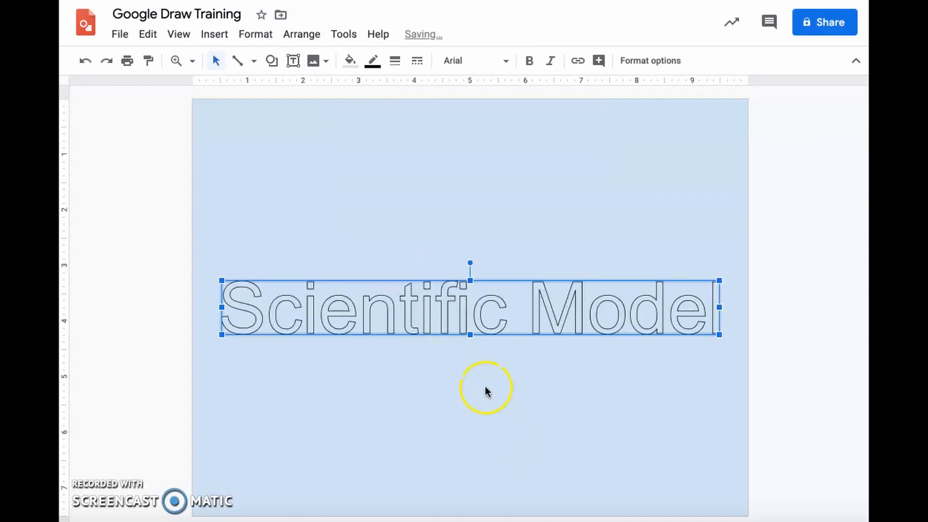
pyautogui.moveTo(420, 306); pyautogui.dragTo(414, 159)
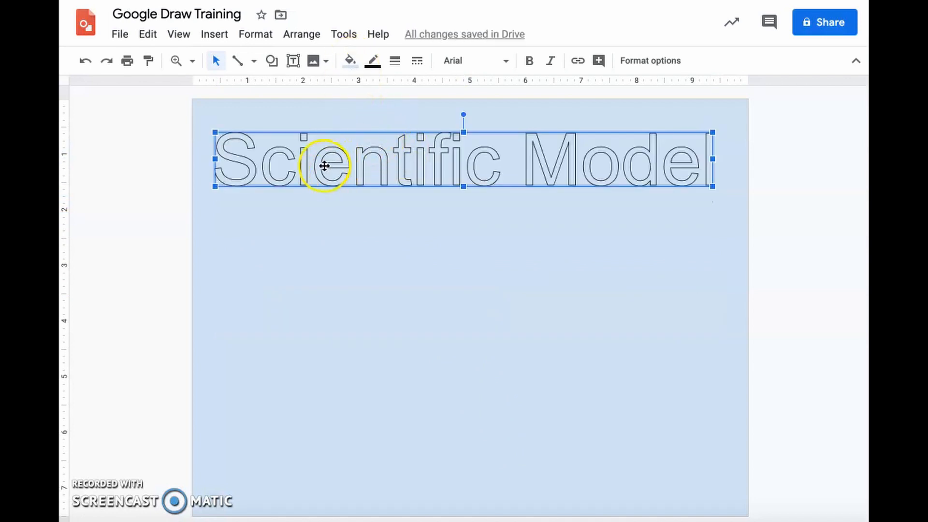
# - Fill the "Scientific Model" word art with solid orange
pyautogui.click(348, 61)
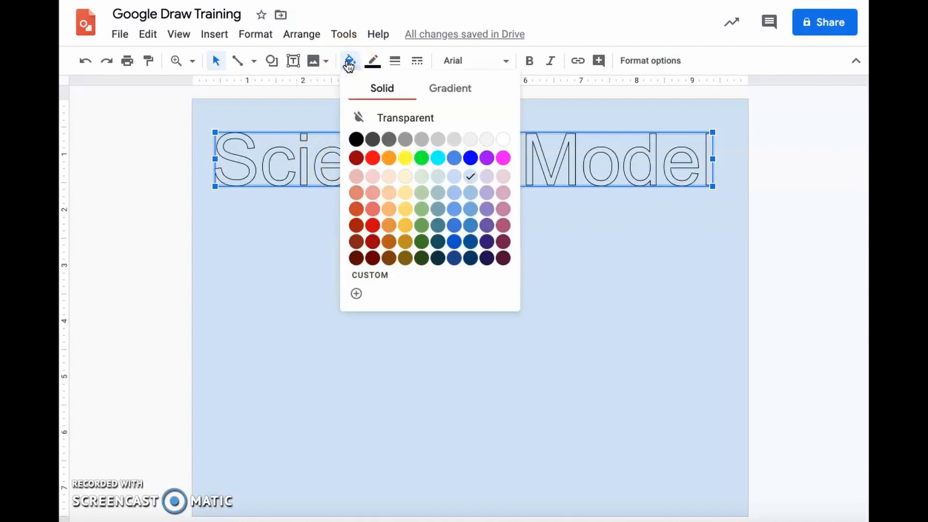
pyautogui.click(422, 176)
pyautogui.click(388, 224)
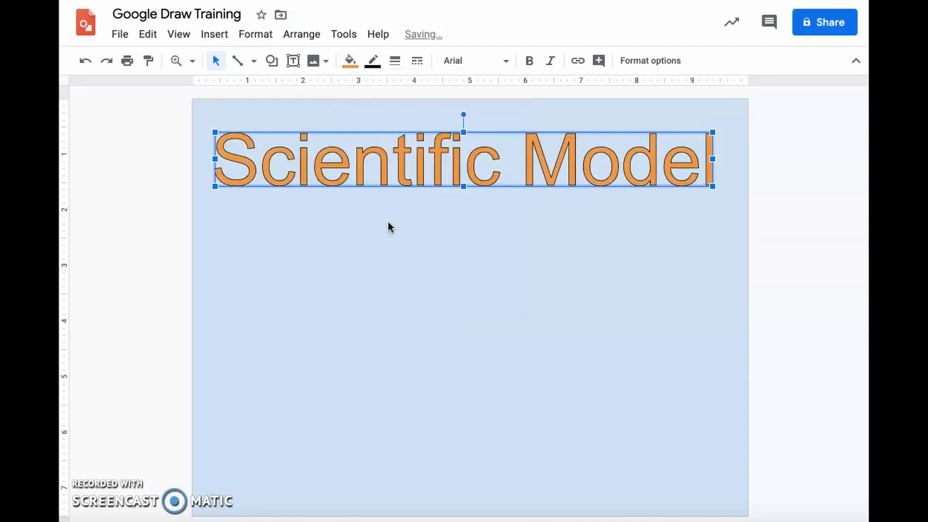
pyautogui.rightClick(347, 168)
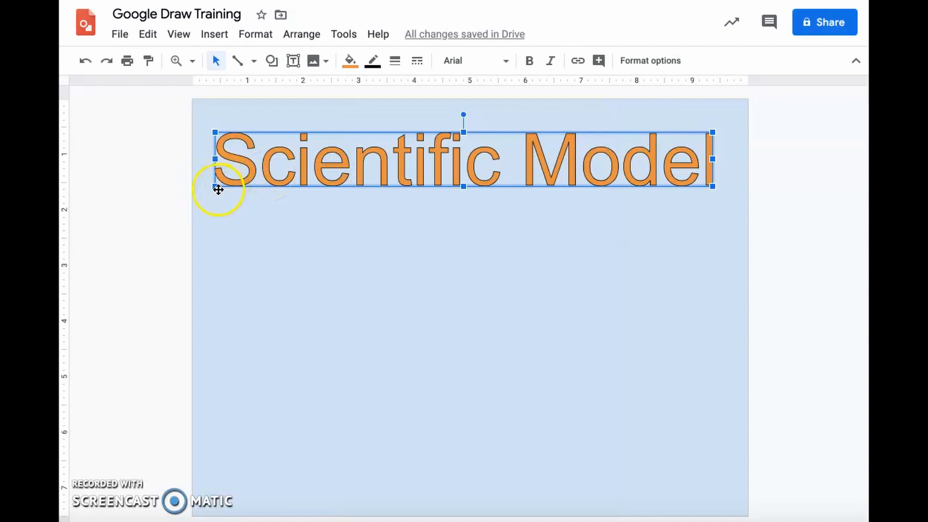
# - Stretch the word art slightly taller and rotate it clockwise by about 6.5°
pyautogui.moveTo(215, 187); pyautogui.dragTo(211, 199)
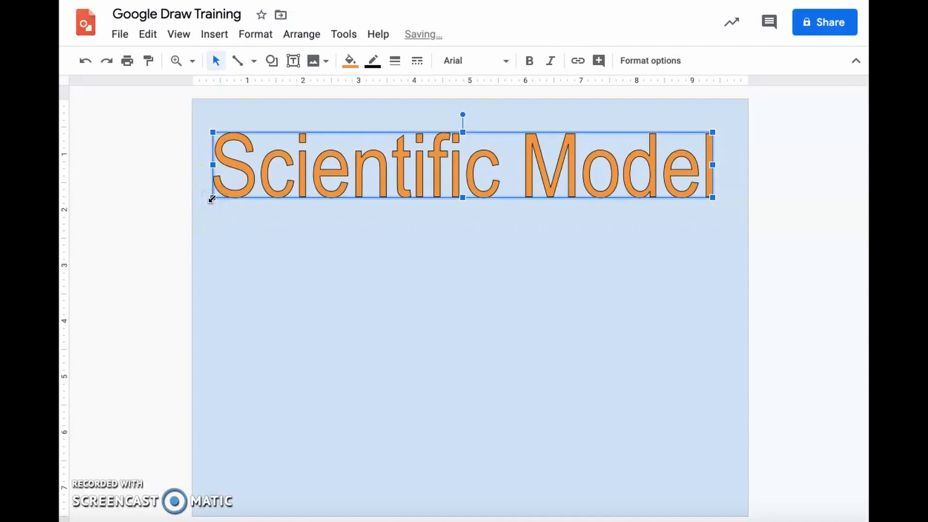
pyautogui.moveTo(462, 114)
pyautogui.mouseDown()
pyautogui.moveTo(449, 112)
pyautogui.moveTo(467, 123)
pyautogui.mouseUp()
pyautogui.click(493, 171)
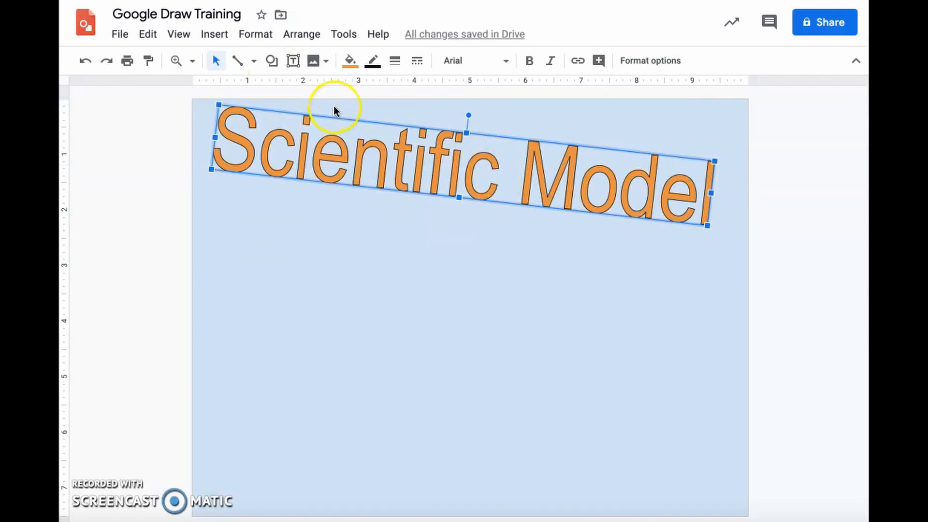
# - Change the word art's font to Berkshire Swash
pyautogui.click(507, 62)
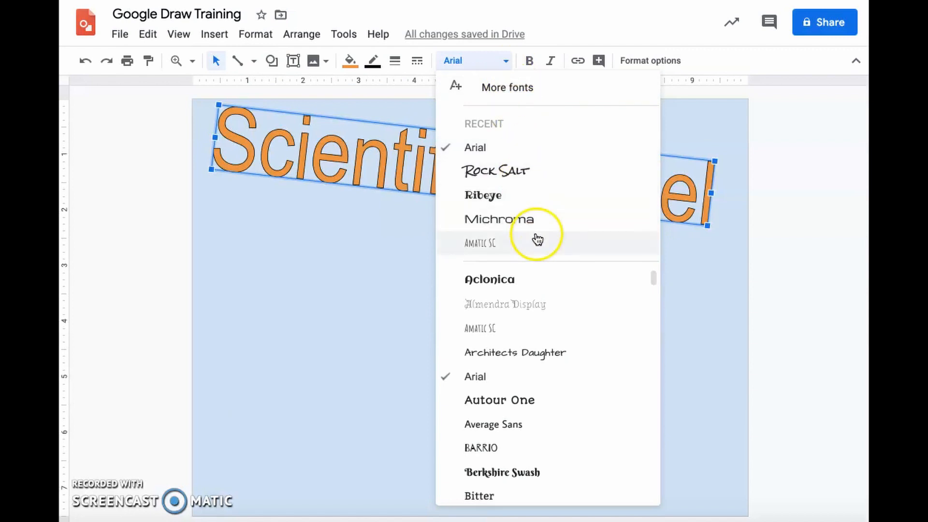
pyautogui.scroll(-3, 538, 290)
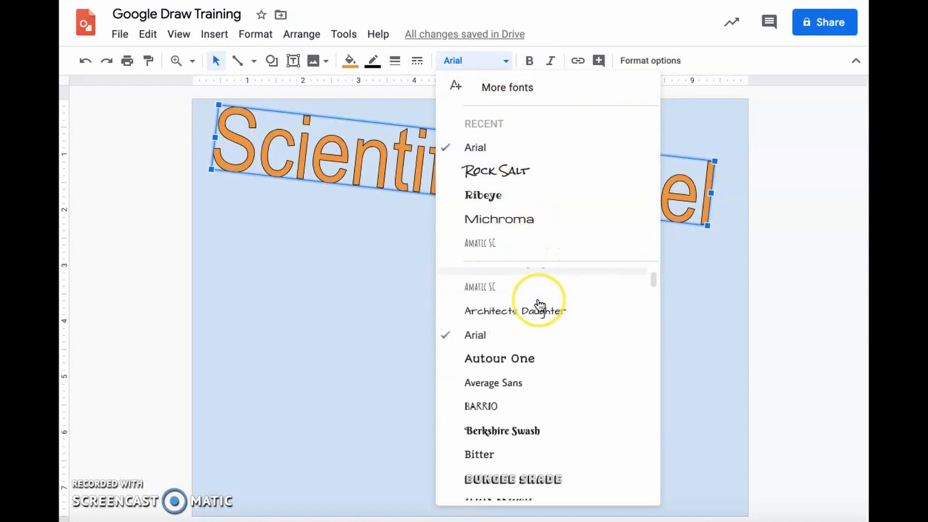
pyautogui.click(534, 356)
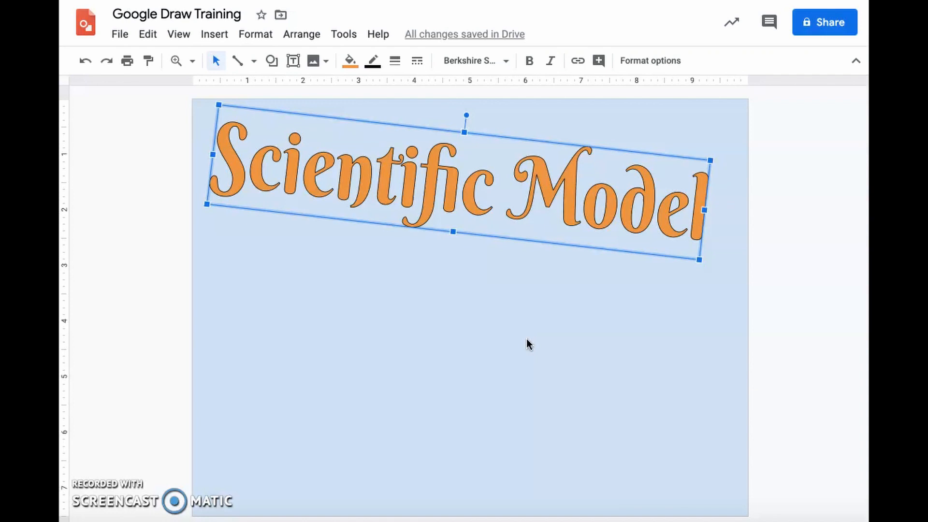
# - Reduce the word art's width to 8.81 in through its size and rotation format options
pyautogui.click(662, 61)
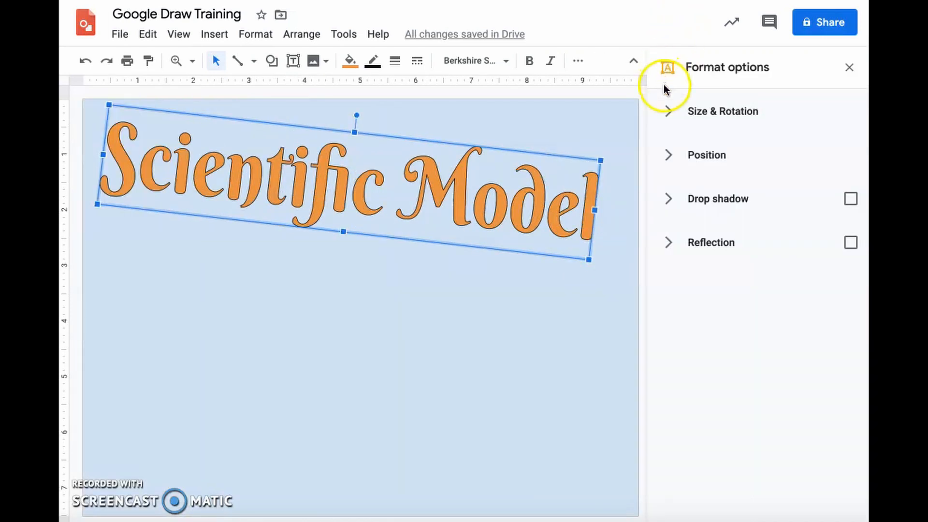
pyautogui.click(668, 122)
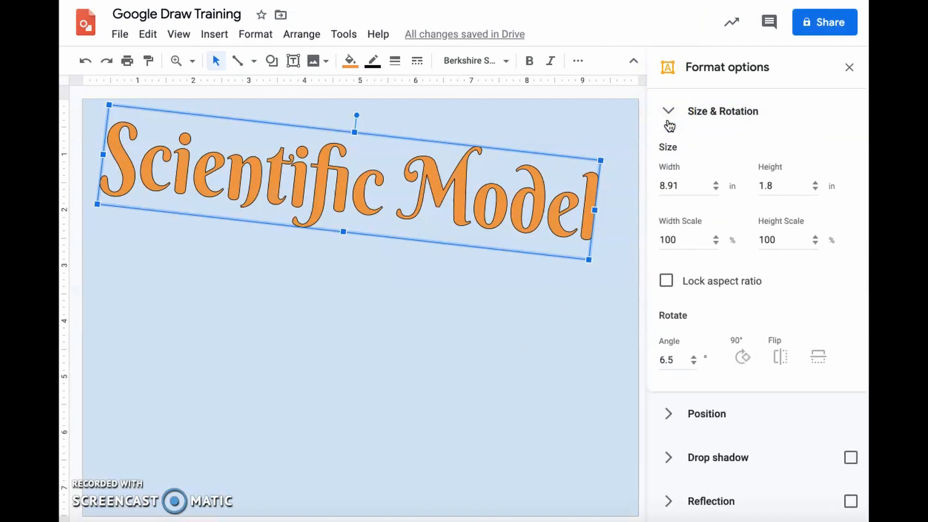
pyautogui.click(715, 190)
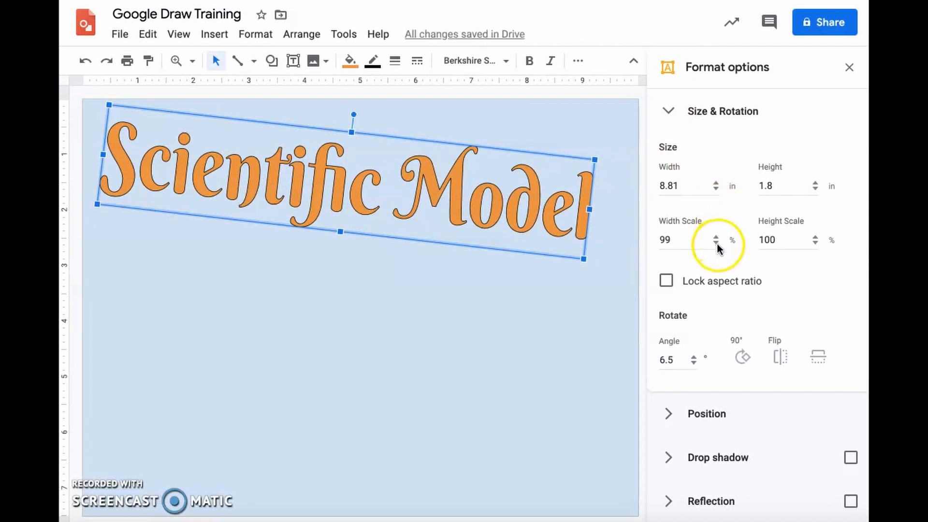
pyautogui.click(671, 112)
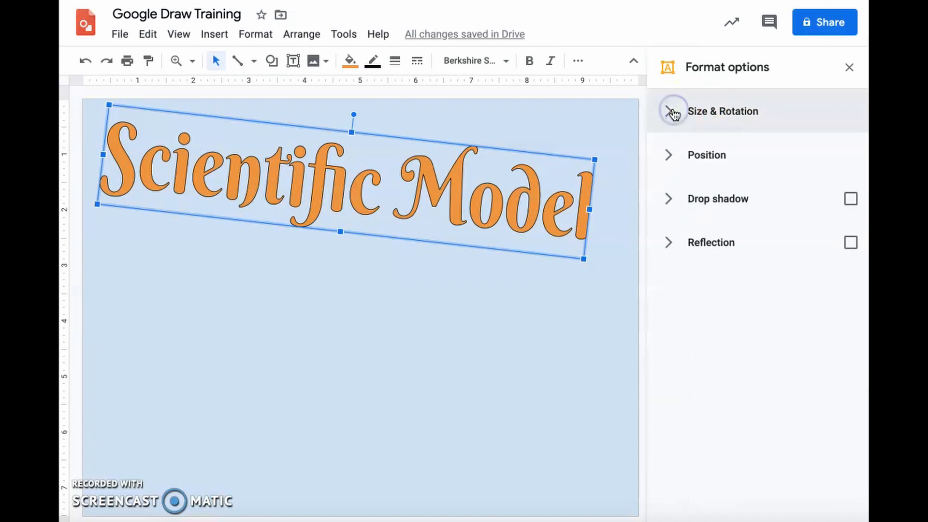
# - Add a black drop shadow to the word art and increase the shadow's distance slightly
pyautogui.click(673, 201)
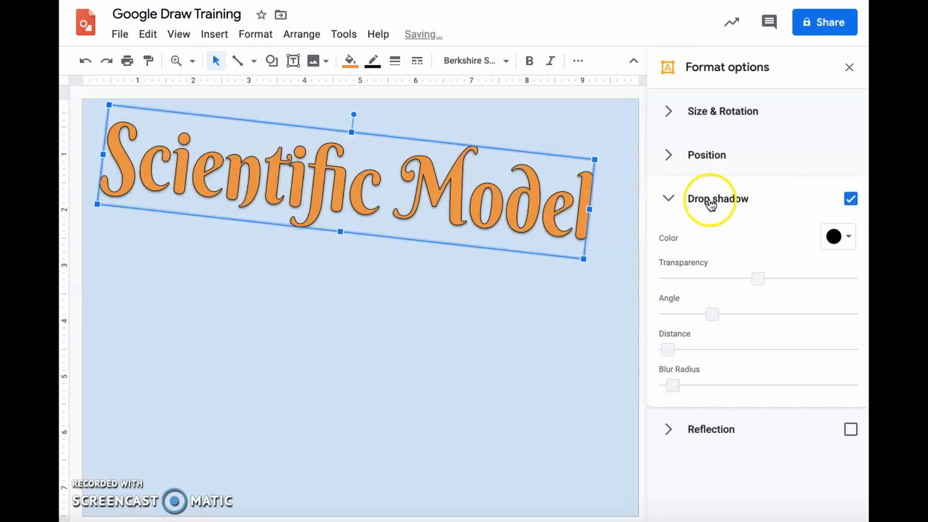
pyautogui.click(850, 199)
pyautogui.click(850, 199)
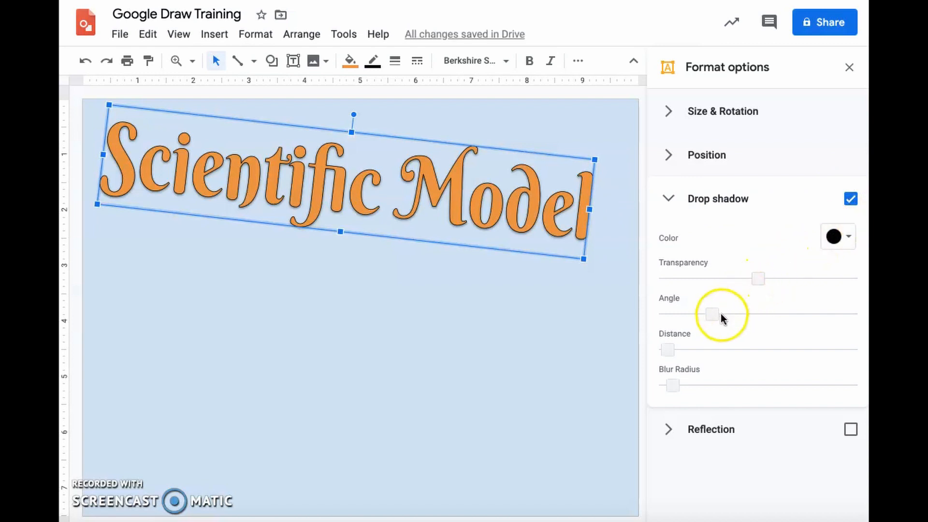
pyautogui.moveTo(665, 349); pyautogui.dragTo(687, 352)
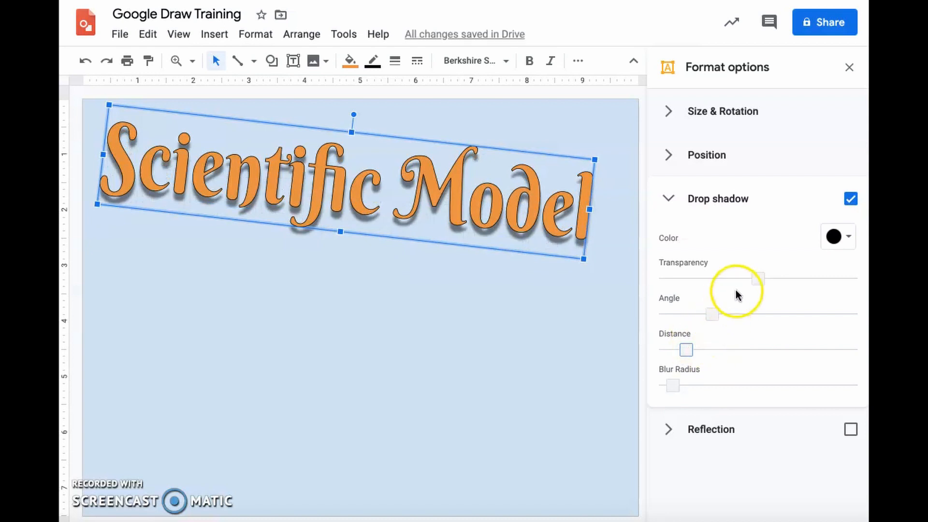
pyautogui.click(674, 201)
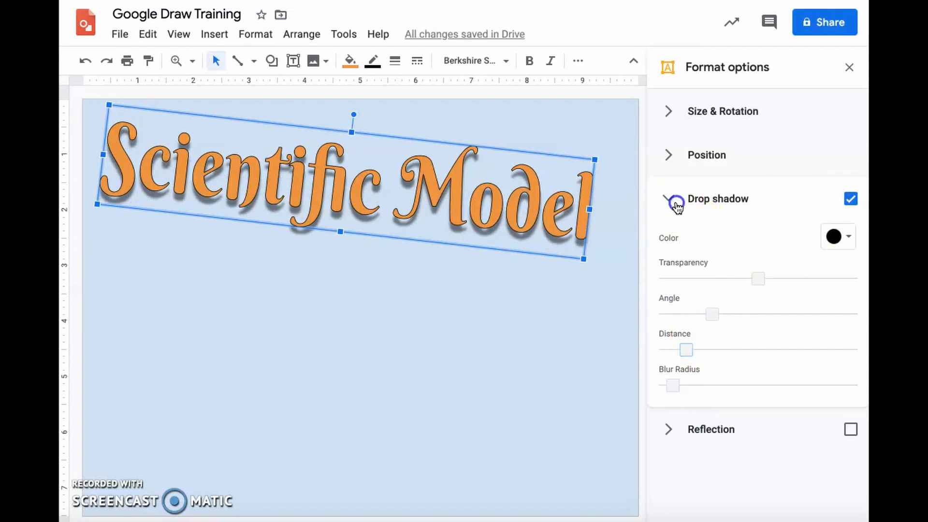
# - Try a reflection with distance 0 on the word art, remove it, and close the format options
pyautogui.click(680, 251)
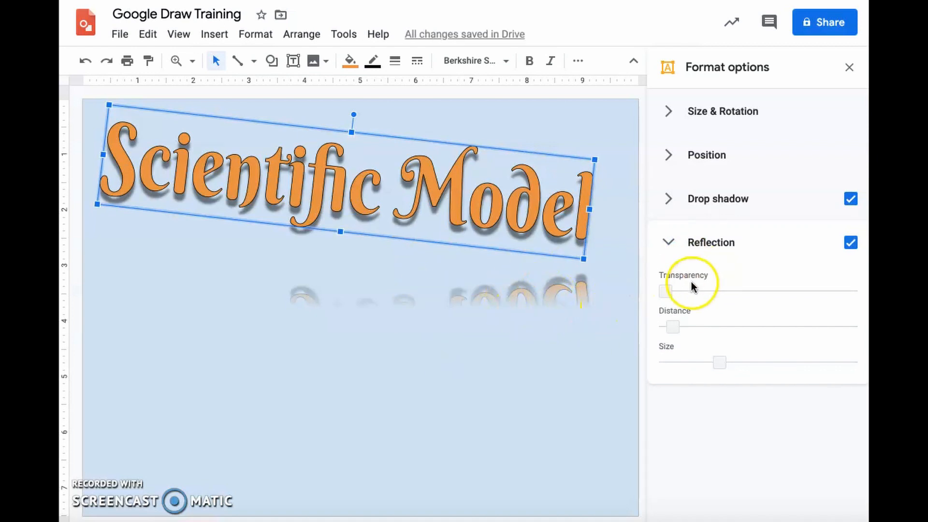
pyautogui.moveTo(672, 327); pyautogui.dragTo(644, 321)
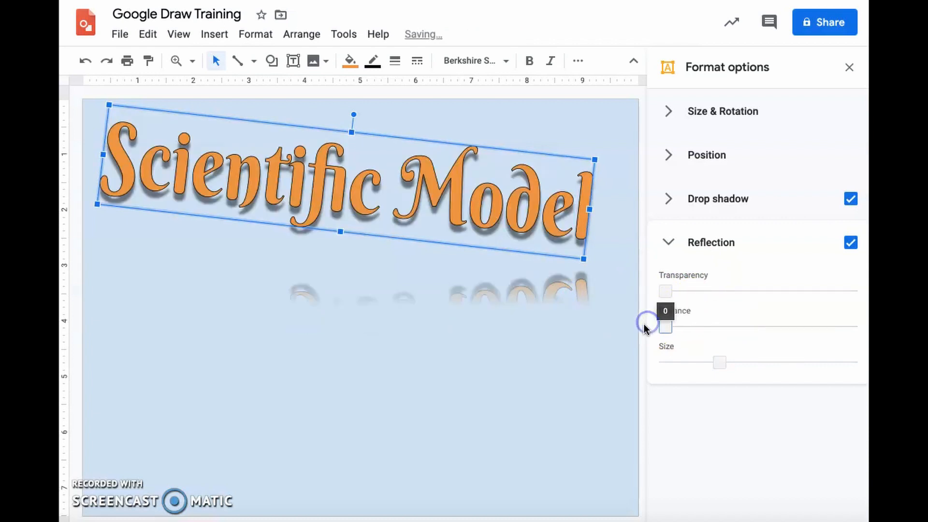
pyautogui.click(852, 247)
pyautogui.click(661, 243)
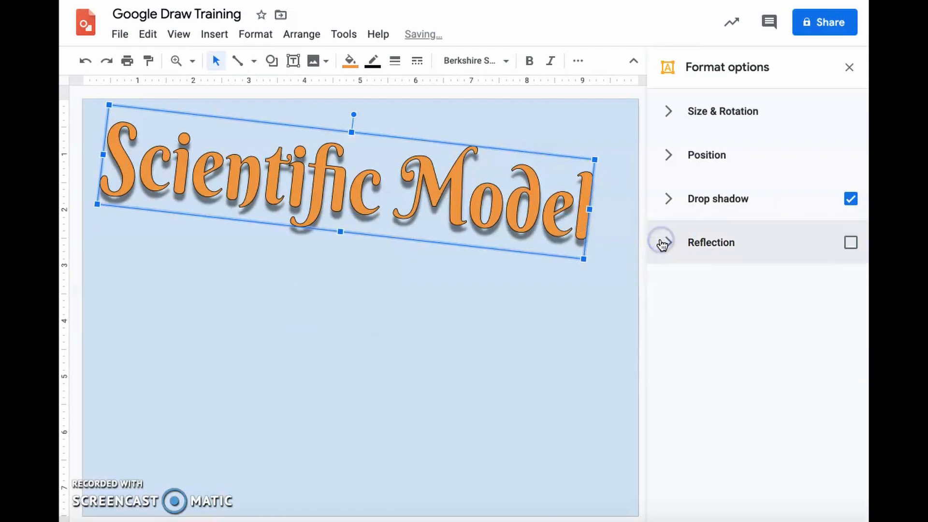
pyautogui.click(849, 66)
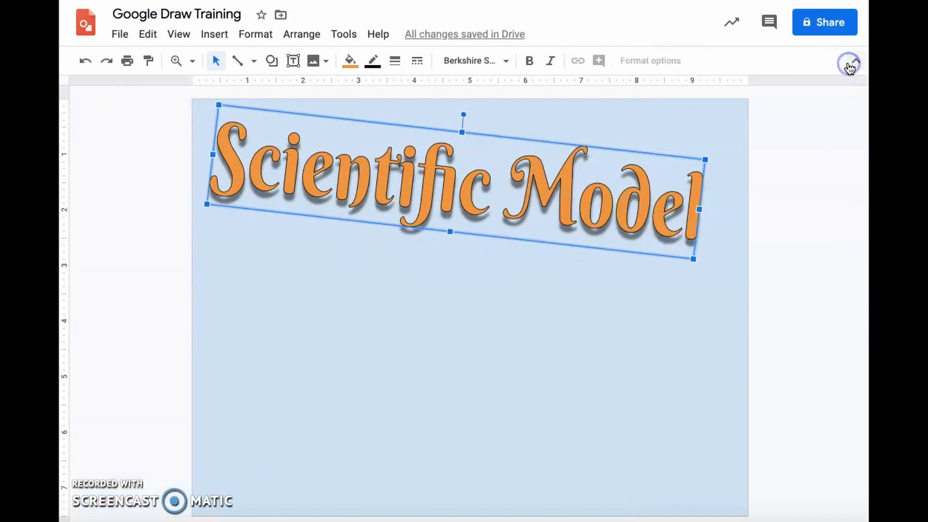
# - Deselect the word art and search the web for images of "solar system" to insert
pyautogui.click(489, 261)
pyautogui.click(215, 38)
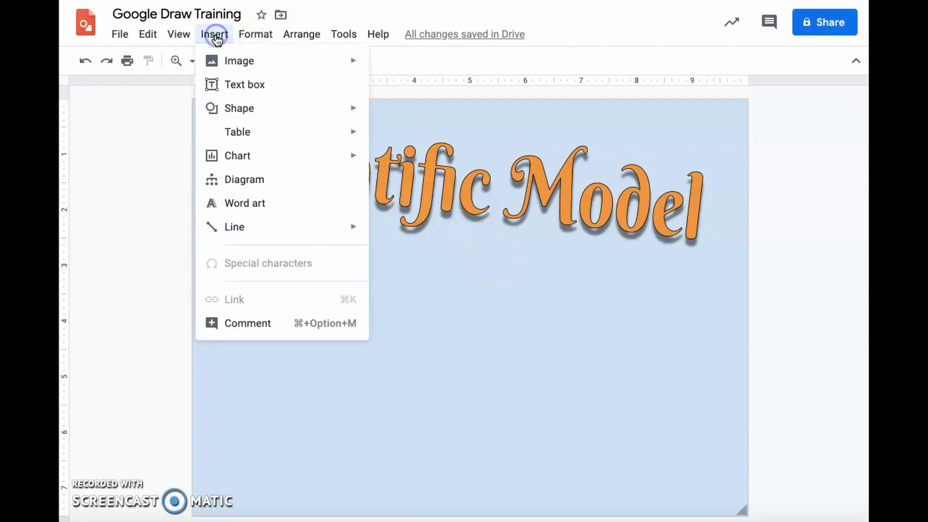
pyautogui.moveTo(227, 59)
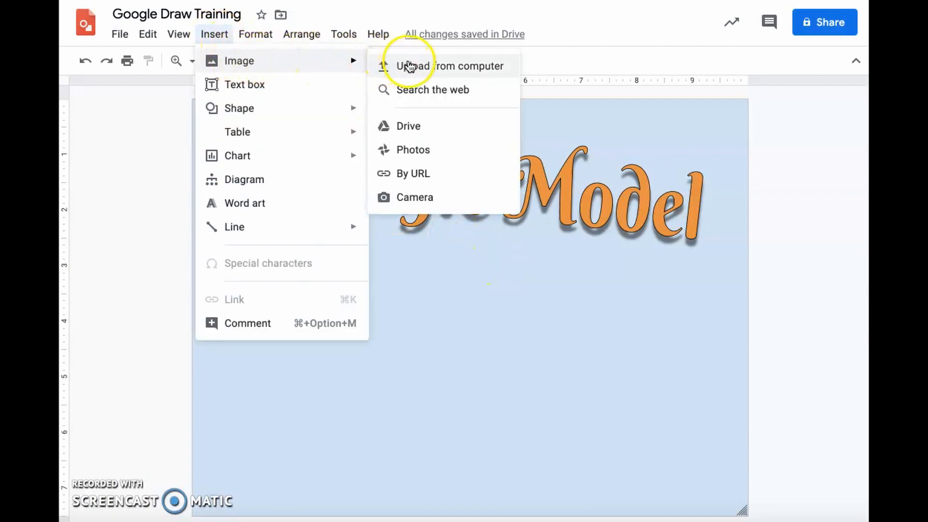
pyautogui.click(412, 91)
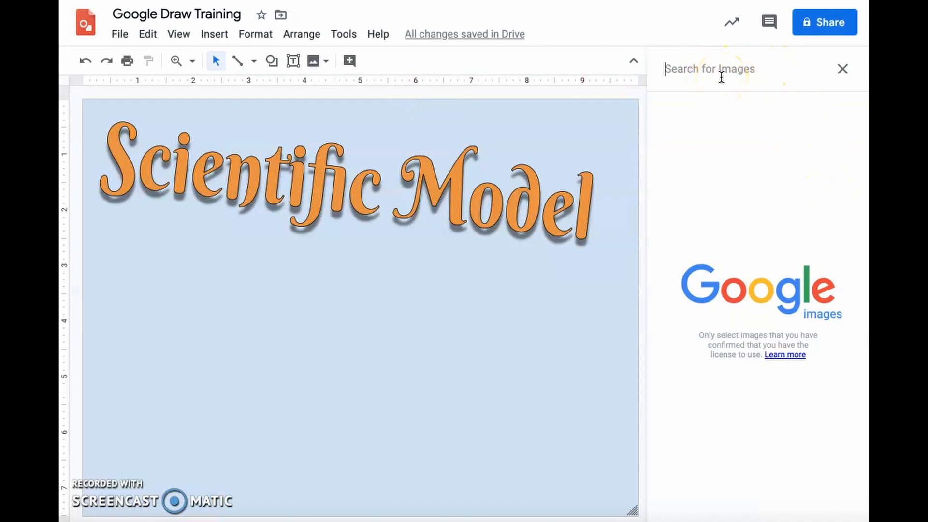
pyautogui.write('solar system')
pyautogui.press('Return')
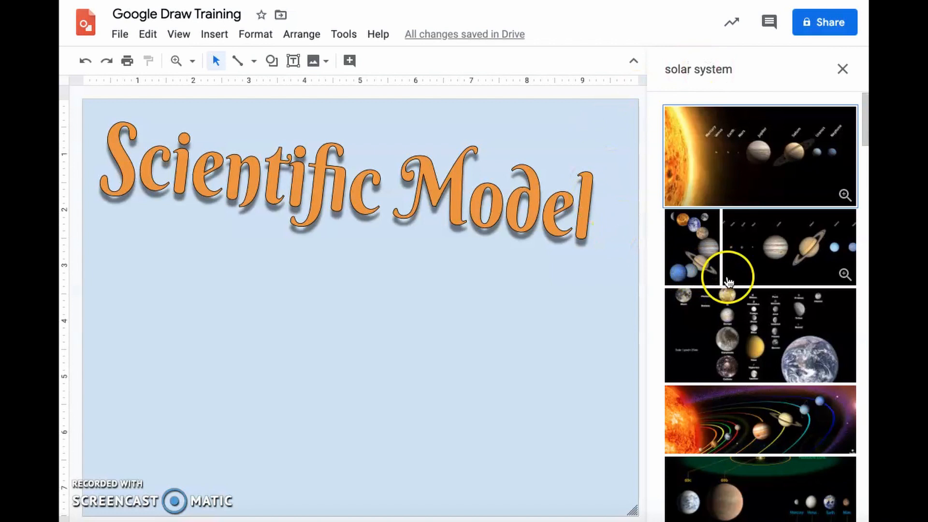
# - Try to insert the solar system image with the red sun and a large ringed Saturn from the web results
pyautogui.scroll(-5, 775, 340)
pyautogui.scroll(-6, 776, 342)
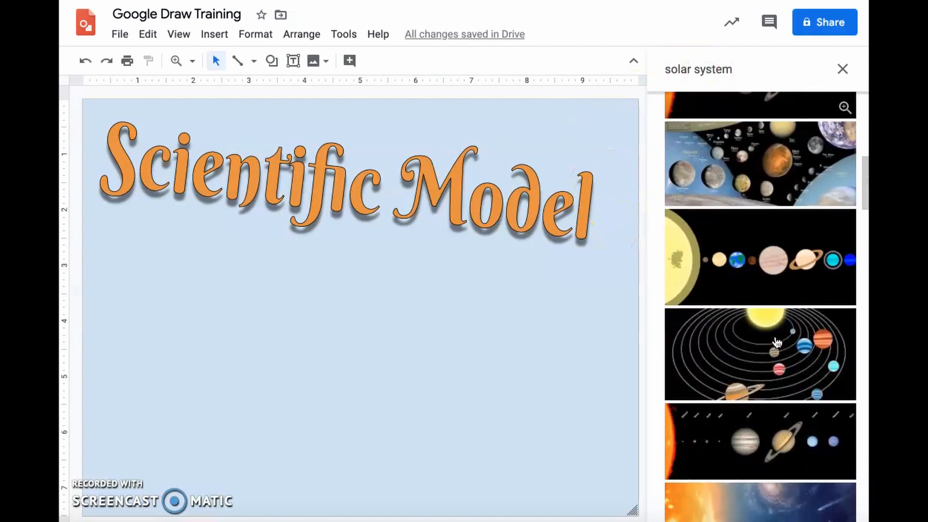
pyautogui.scroll(-5, 776, 342)
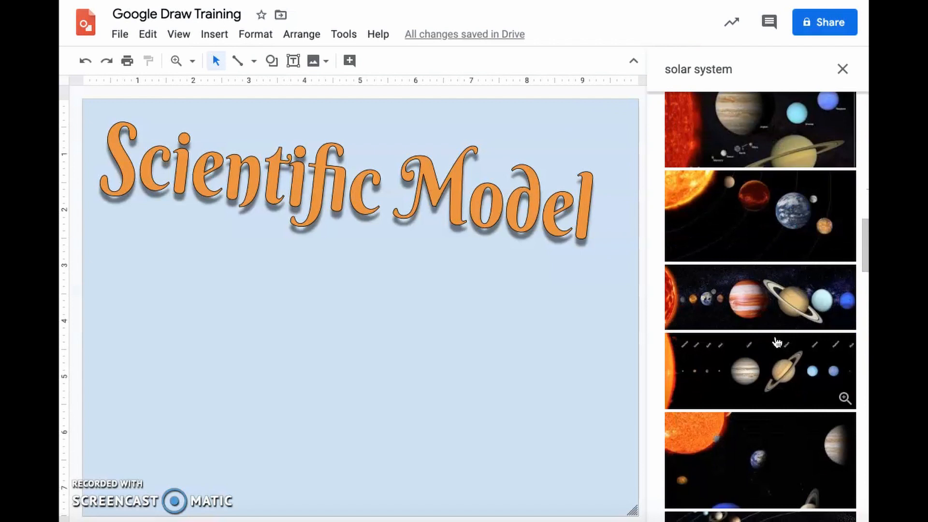
pyautogui.click(754, 307)
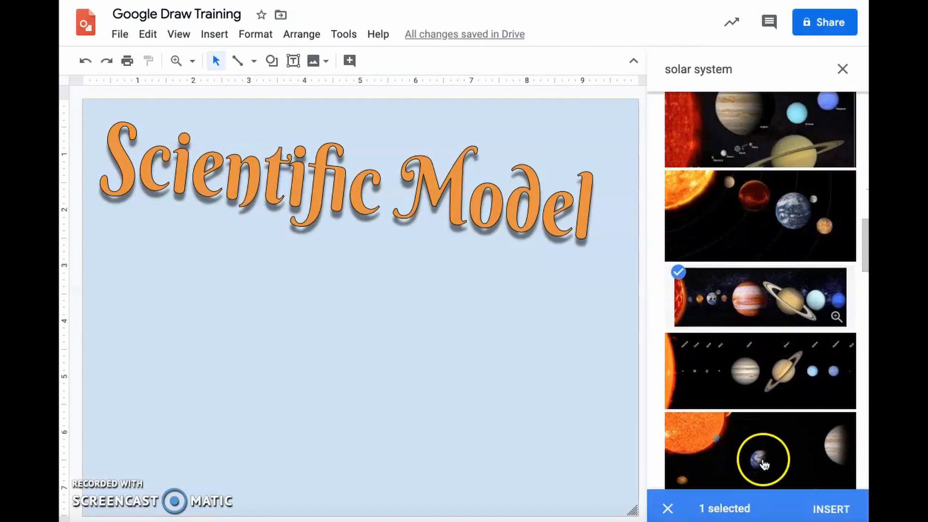
pyautogui.click(829, 508)
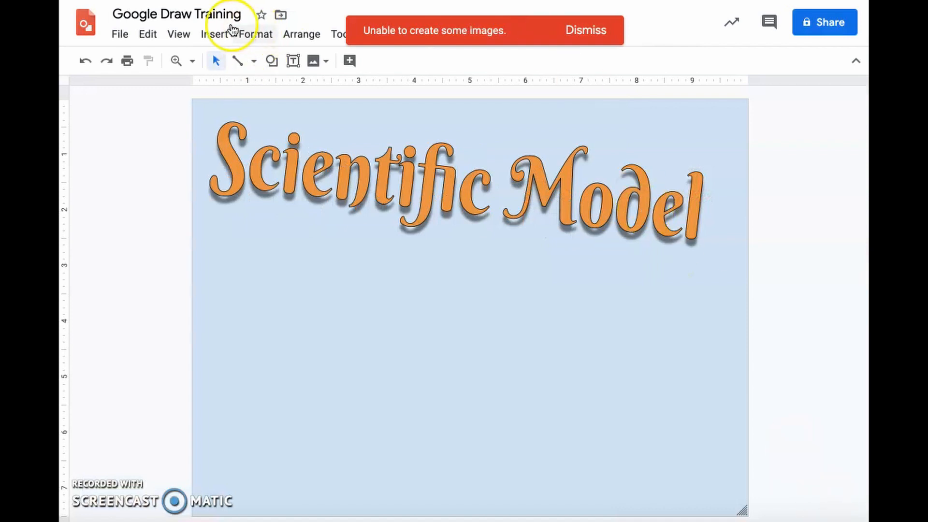
# - Insert the solar system image with the faceted yellow sun on a purple-grey background from the web image search and dismiss the error notice
pyautogui.click(214, 34)
pyautogui.moveTo(238, 62)
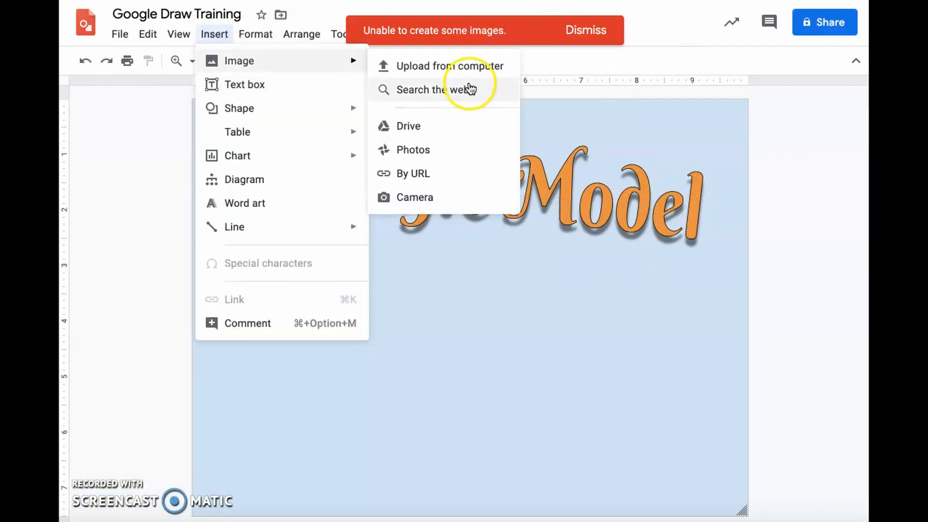
pyautogui.click(466, 87)
pyautogui.click(744, 73)
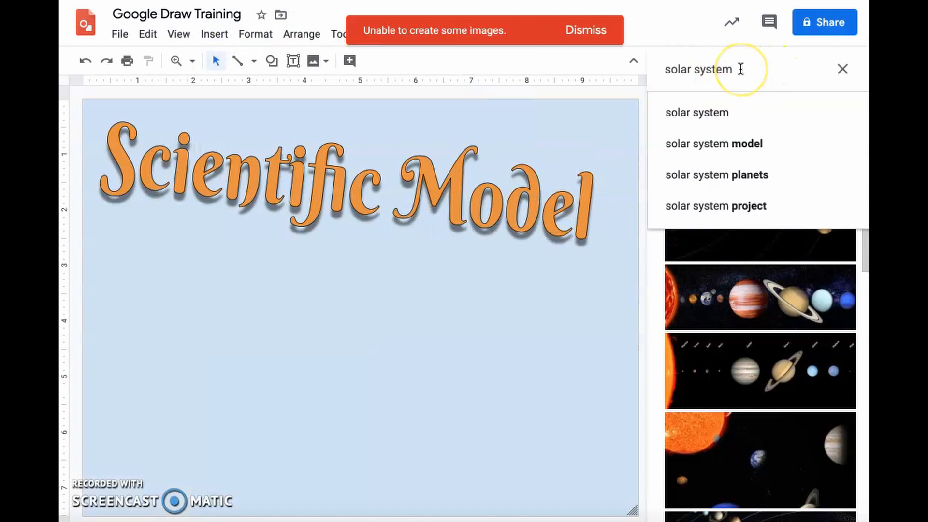
pyautogui.scroll(-10, 776, 316)
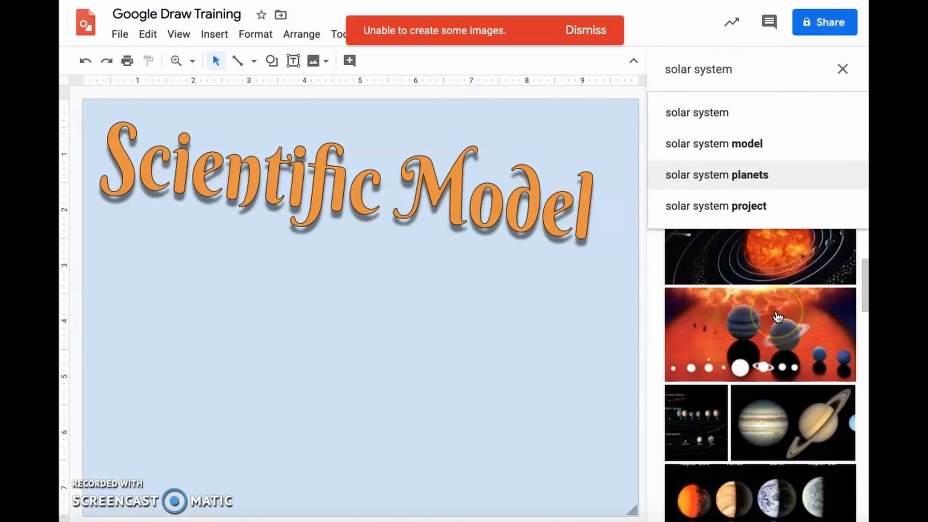
pyautogui.scroll(-1, 776, 317)
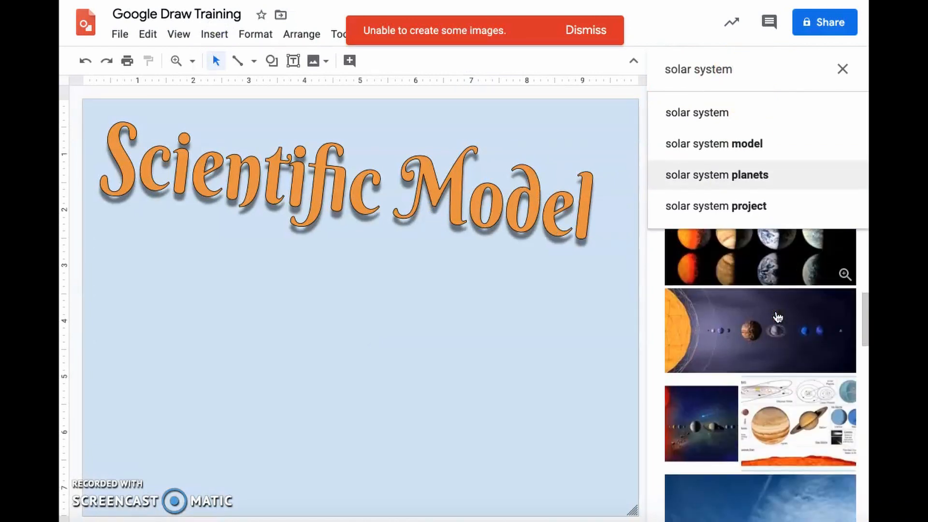
pyautogui.click(778, 317)
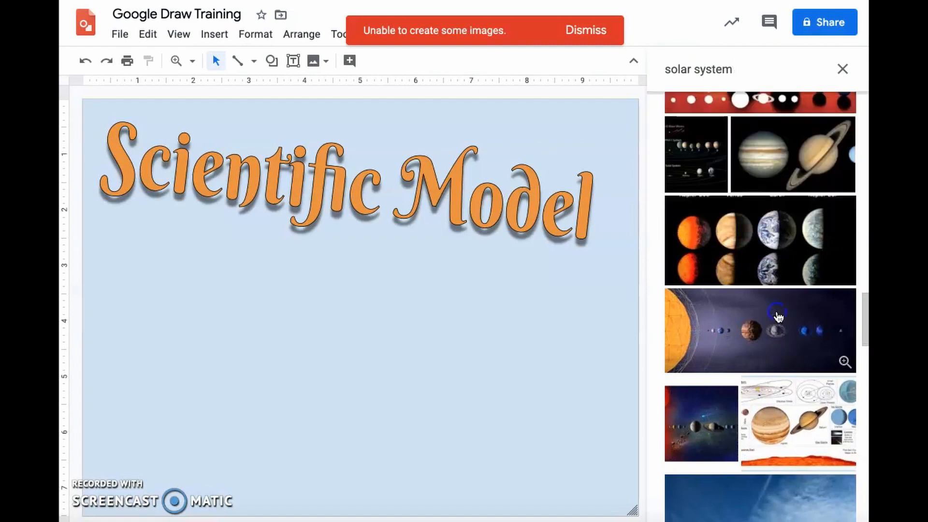
pyautogui.click(830, 506)
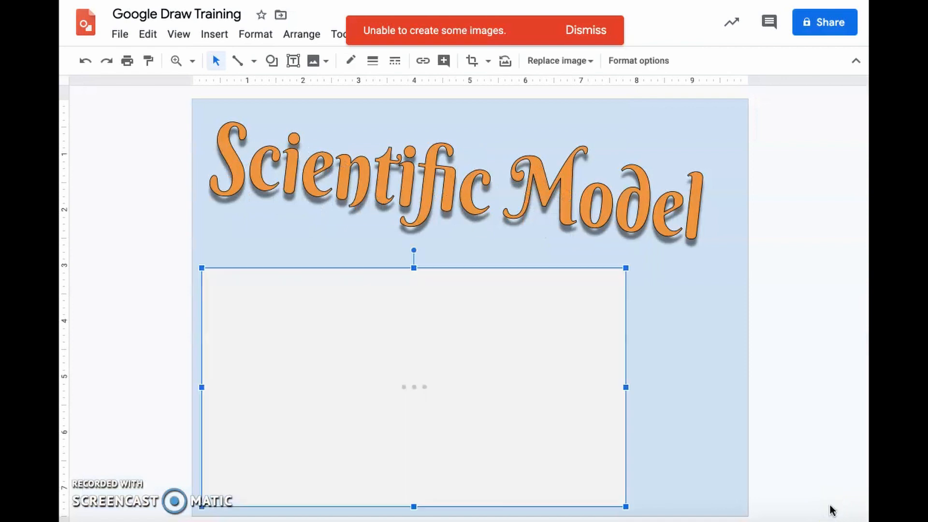
pyautogui.click(593, 30)
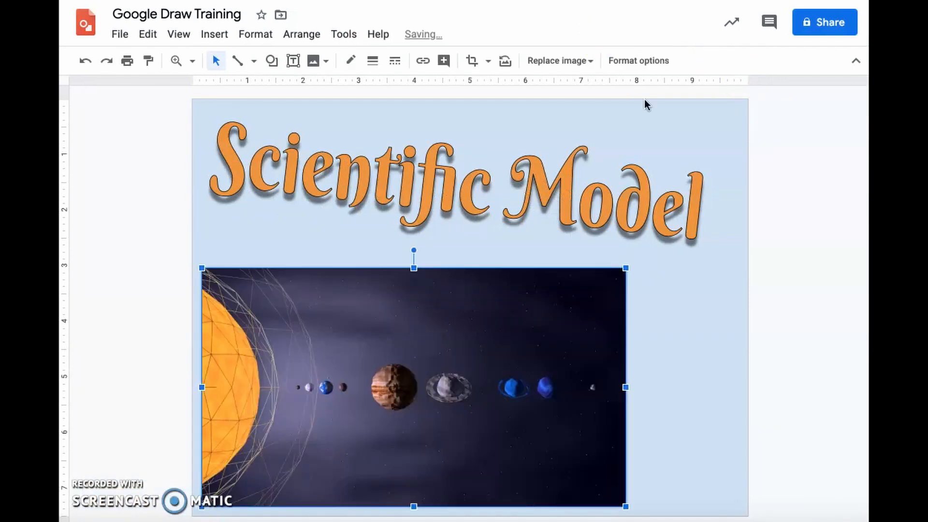
# - Centre the solar system image below the title, adjust its size very slightly, and deselect it
pyautogui.moveTo(478, 348); pyautogui.dragTo(518, 335)
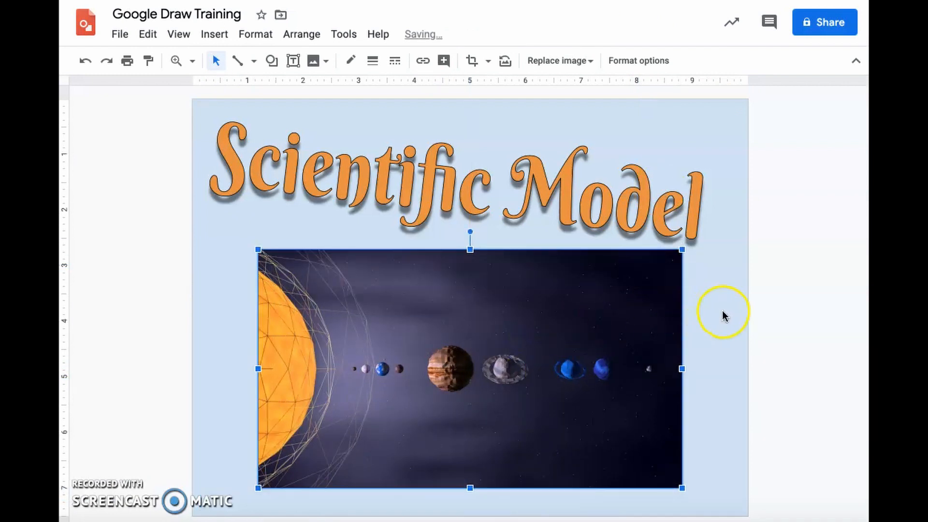
pyautogui.moveTo(682, 488); pyautogui.dragTo(681, 469)
pyautogui.click(706, 454)
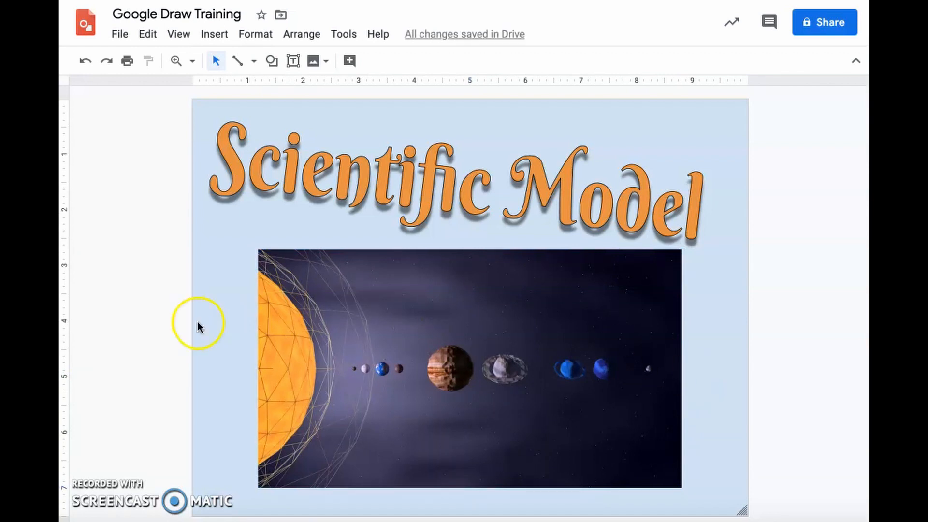
# - Draw a short line from Earth diagonally upward on the image and colour it white
pyautogui.click(238, 61)
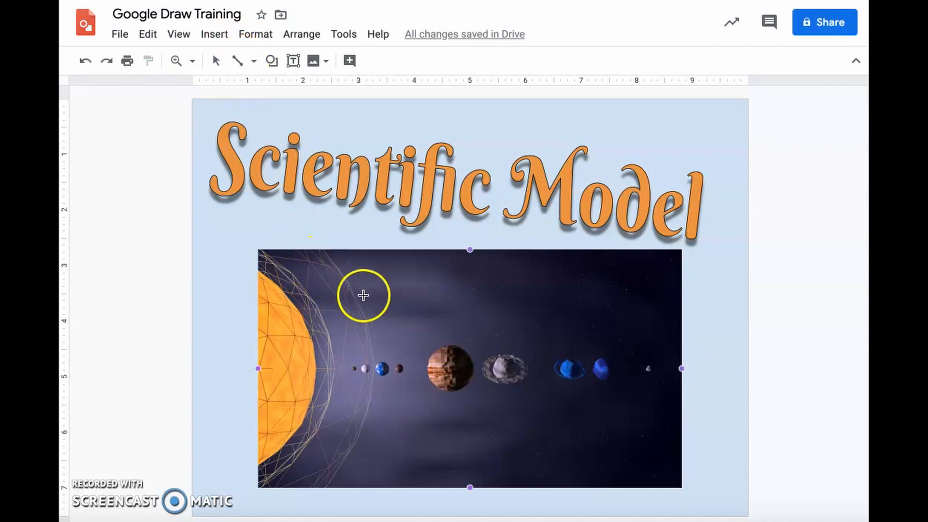
pyautogui.moveTo(383, 361); pyautogui.dragTo(398, 330)
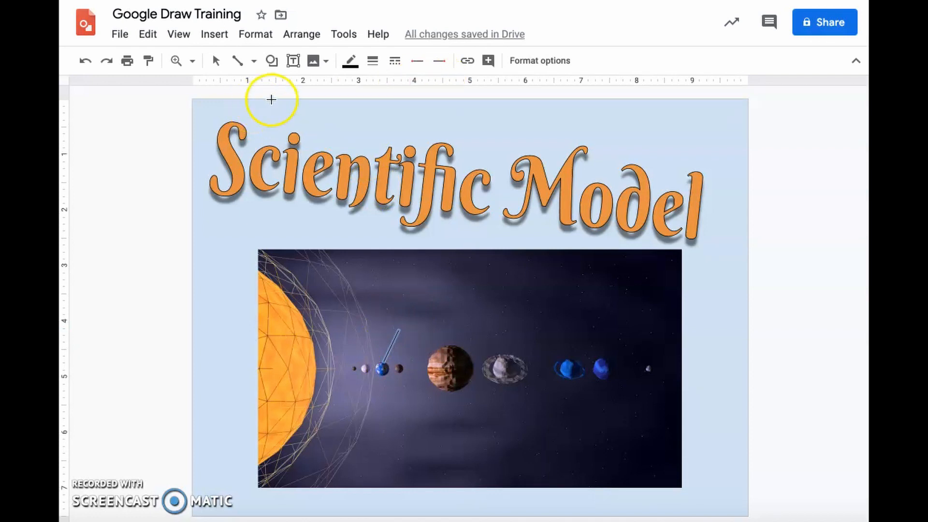
pyautogui.click(352, 63)
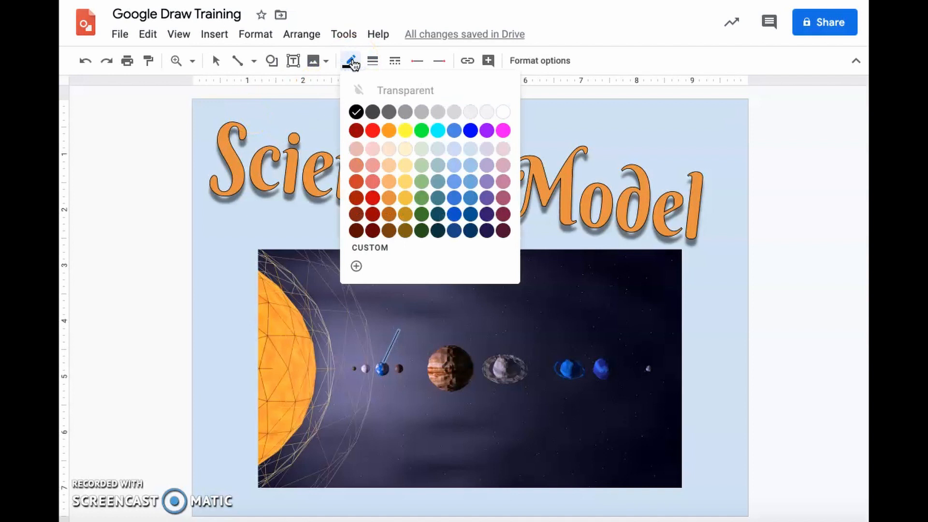
pyautogui.click(503, 114)
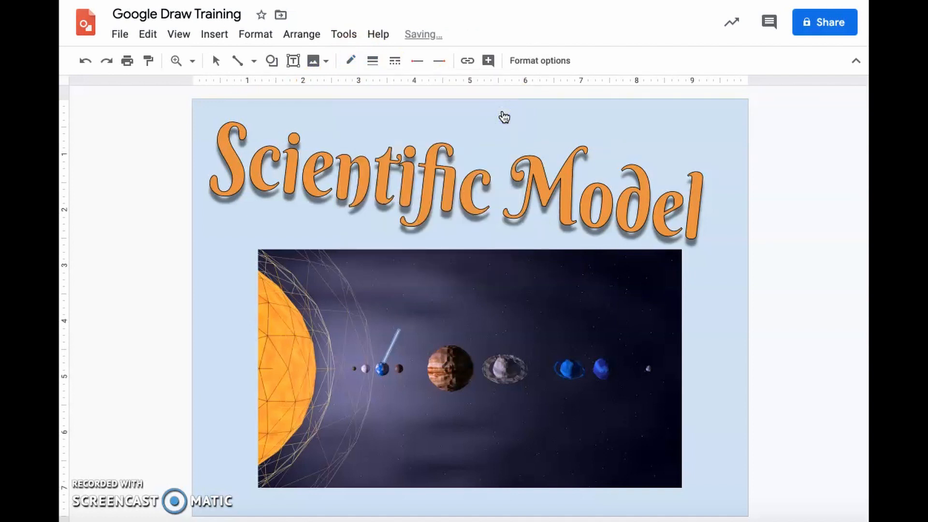
pyautogui.click(437, 311)
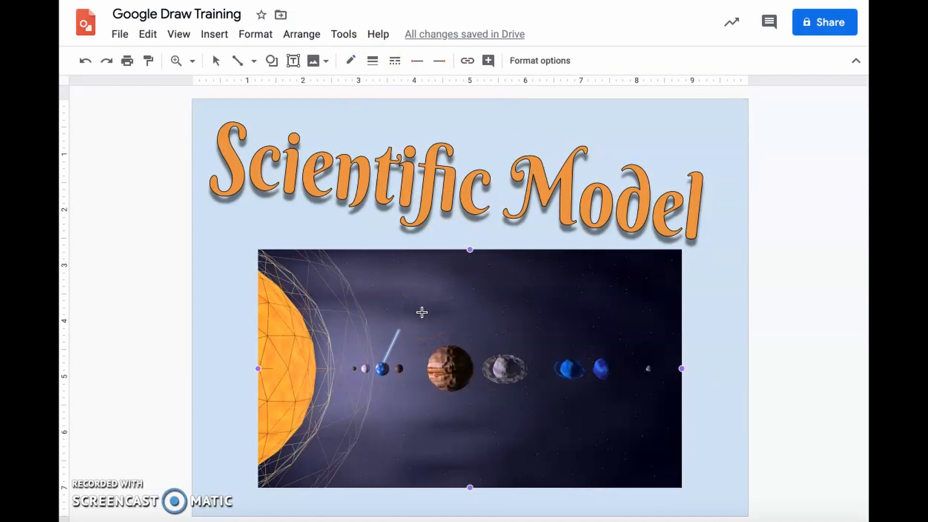
pyautogui.moveTo(421, 312); pyautogui.dragTo(493, 384)
pyautogui.click(444, 352)
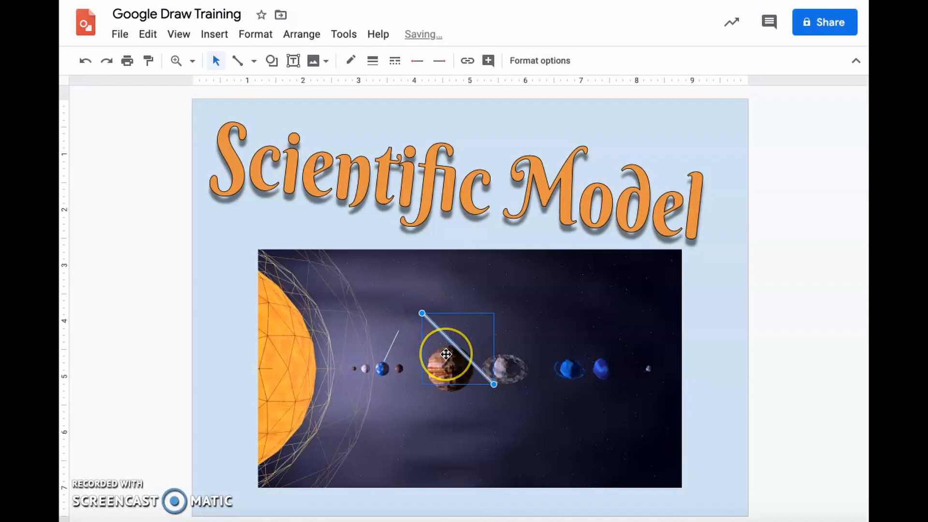
pyautogui.press('Delete')
# - Add a small text box reading "Earth" at the upper end of the white line
pyautogui.click(292, 61)
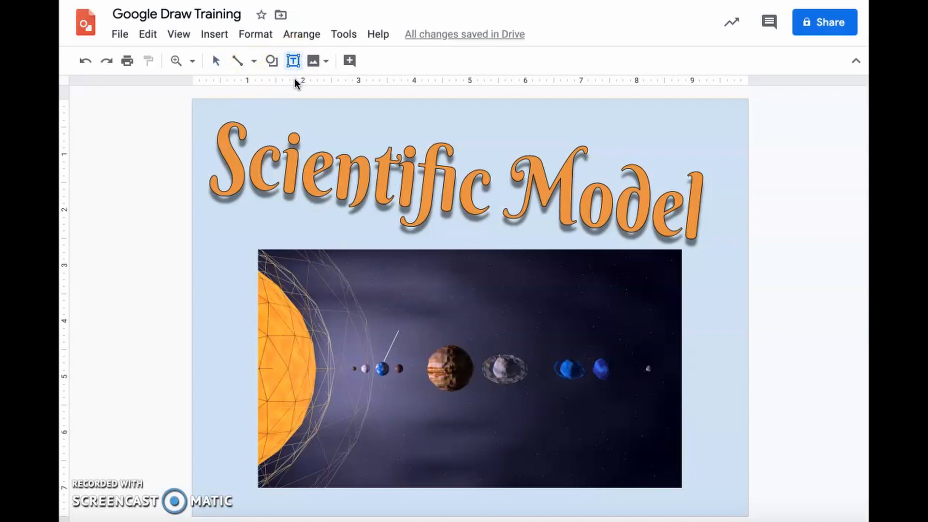
pyautogui.click(293, 61)
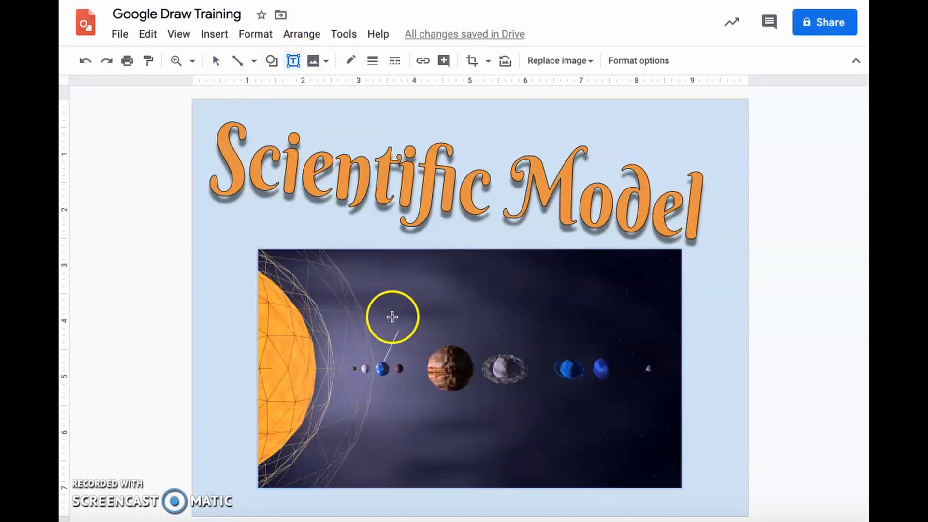
pyautogui.moveTo(392, 316); pyautogui.dragTo(440, 331)
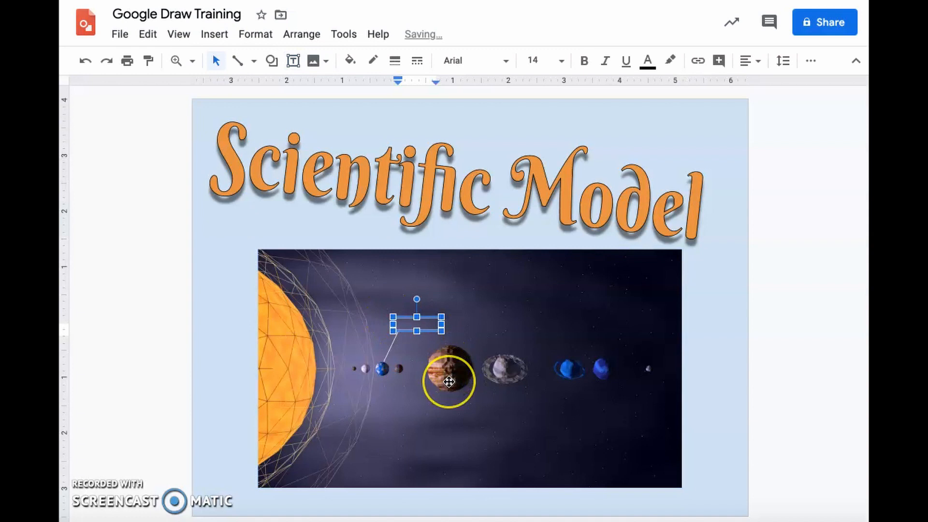
pyautogui.write('Earth')
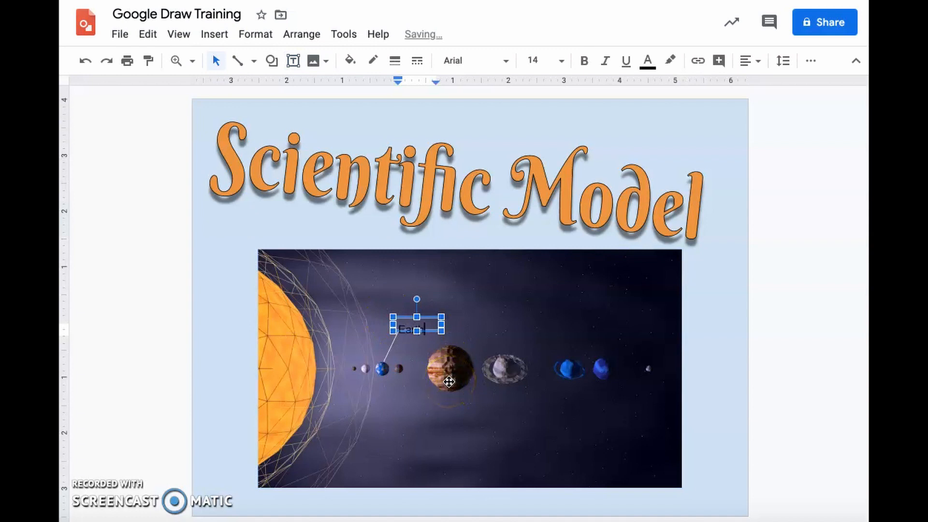
# - Colour the "Earth" label white, shift it so it sits centred above the line, and deselect it
pyautogui.click(423, 325)
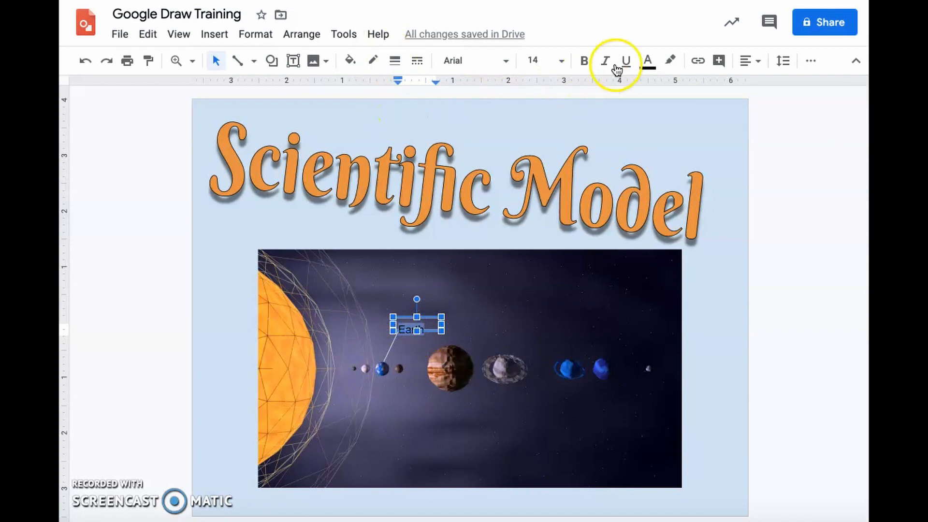
pyautogui.click(646, 62)
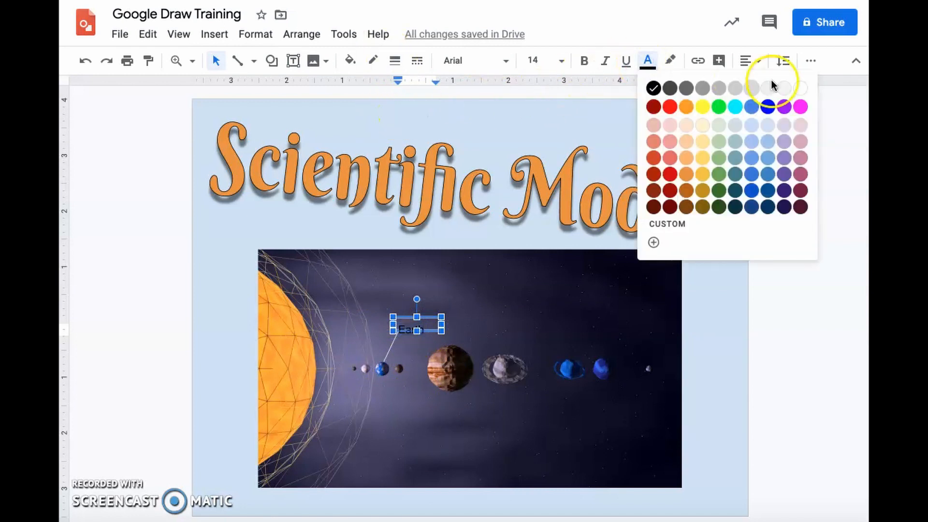
pyautogui.click(801, 87)
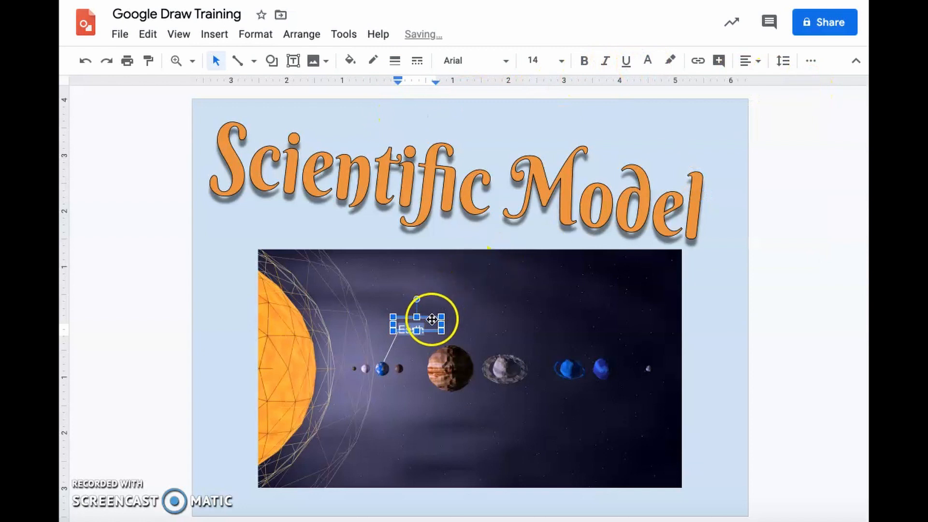
pyautogui.moveTo(432, 330); pyautogui.dragTo(423, 327)
pyautogui.click(468, 323)
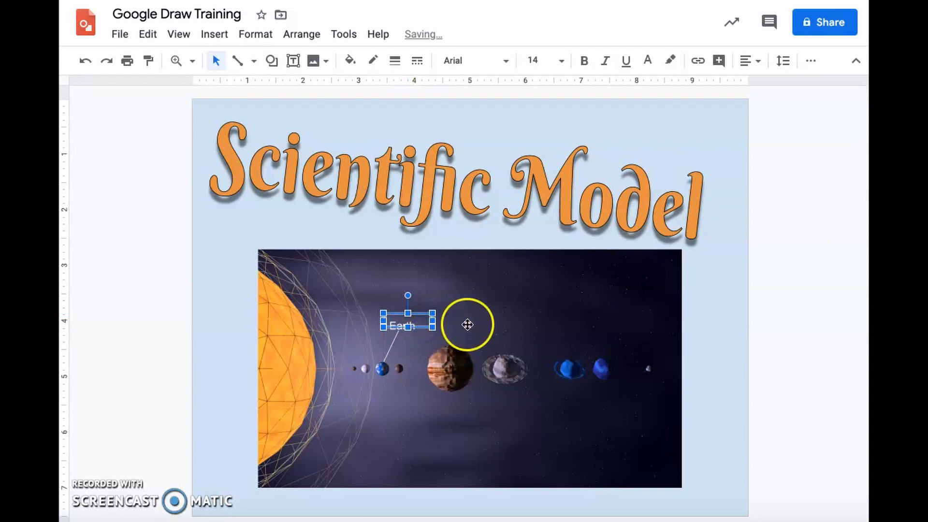
pyautogui.click(675, 341)
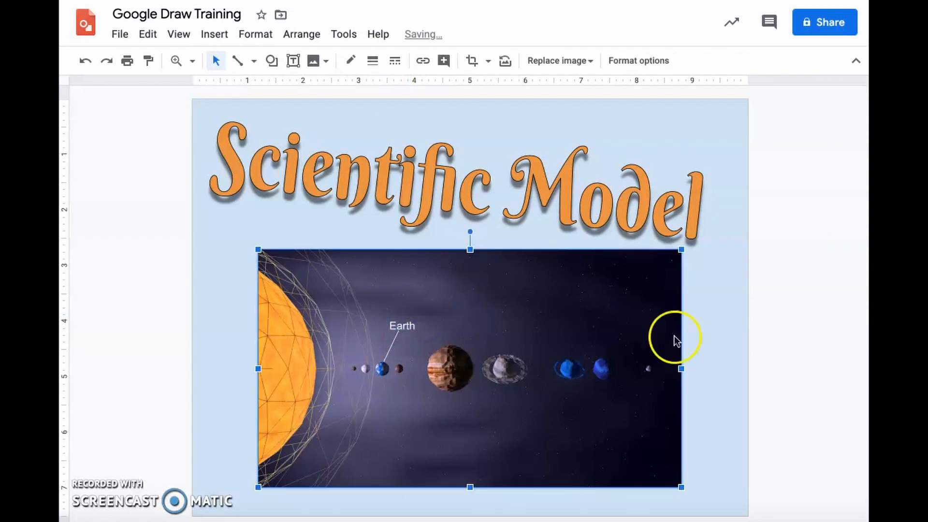
pyautogui.click(720, 344)
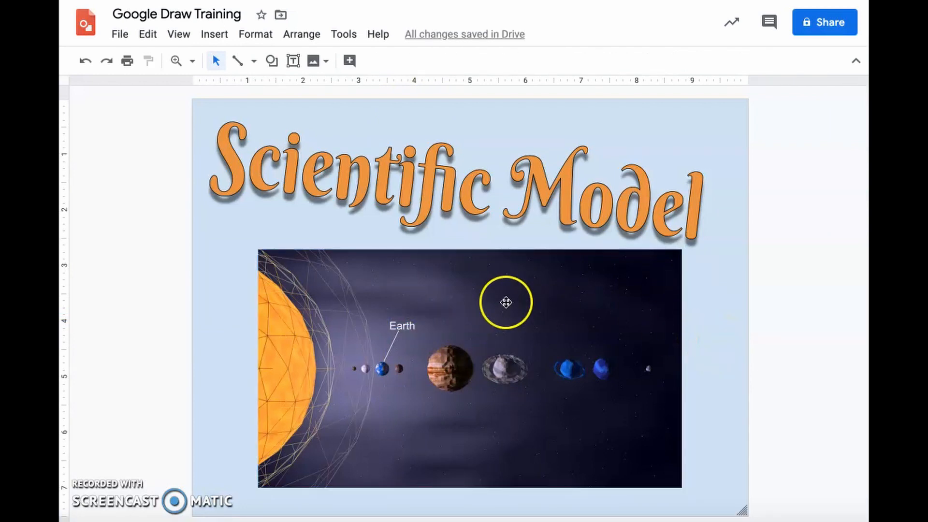
# - Draw a white line diagonally down from Jupiter with a white "Jupiter" label at its lower end, and deselect everything
pyautogui.click(237, 63)
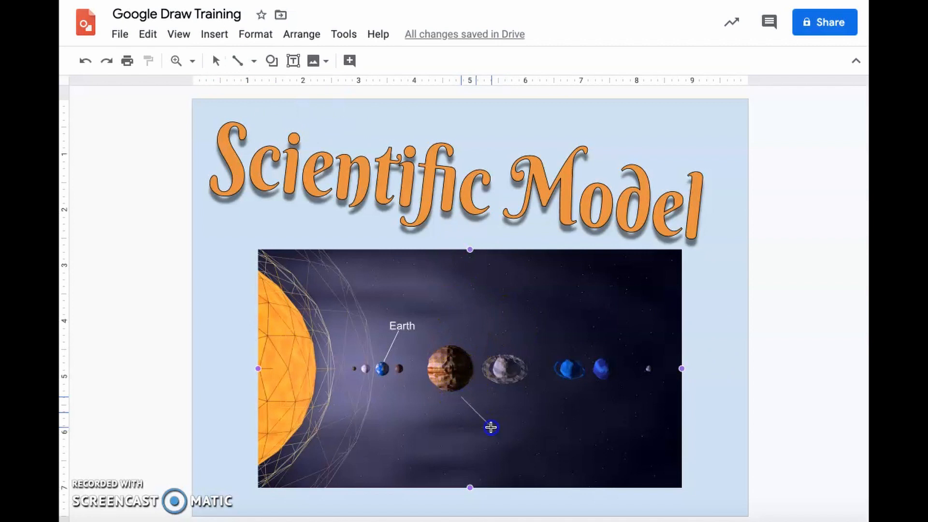
pyautogui.moveTo(491, 426); pyautogui.dragTo(491, 428)
pyautogui.click(349, 61)
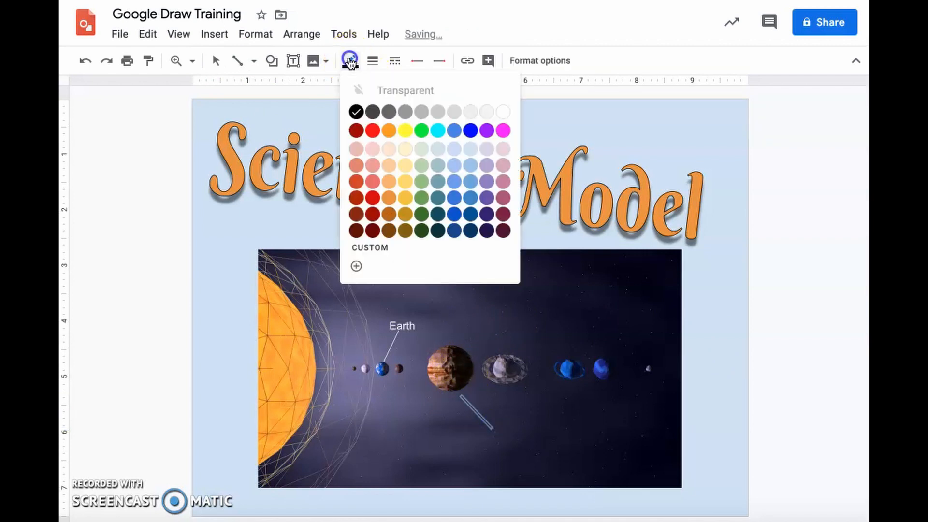
pyautogui.click(501, 112)
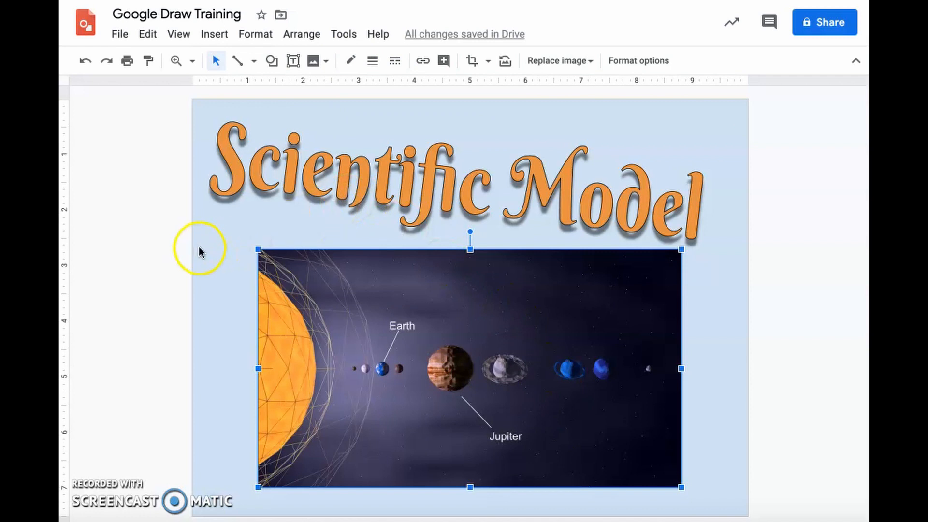
pyautogui.click(201, 255)
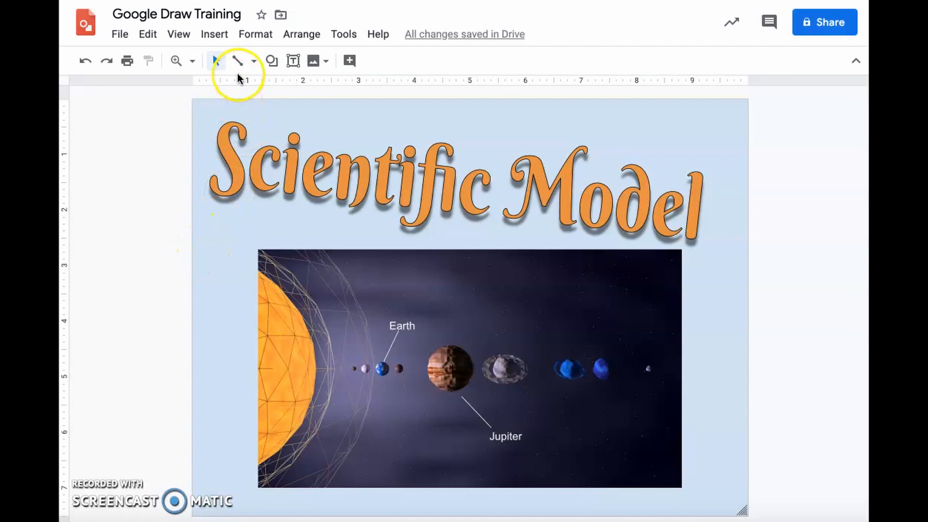
# - Draw a circle about 2 inches wide at the image's upper right, fill it with the lightest grey, and deselect it
pyautogui.click(215, 37)
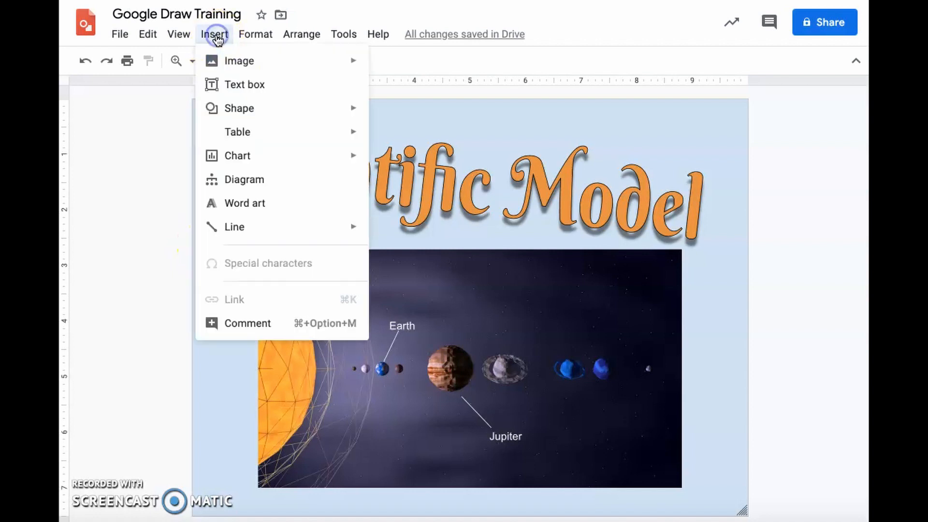
pyautogui.moveTo(241, 111)
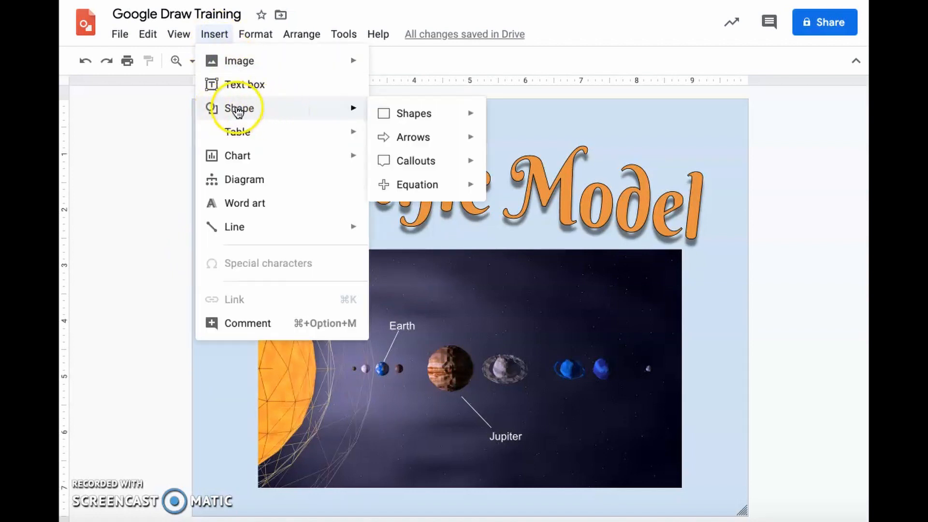
pyautogui.moveTo(442, 114)
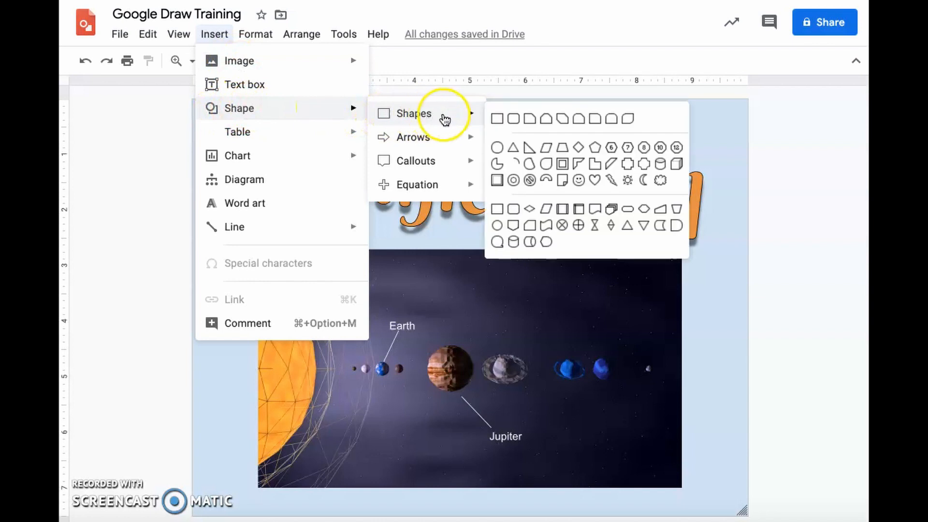
pyautogui.click(498, 145)
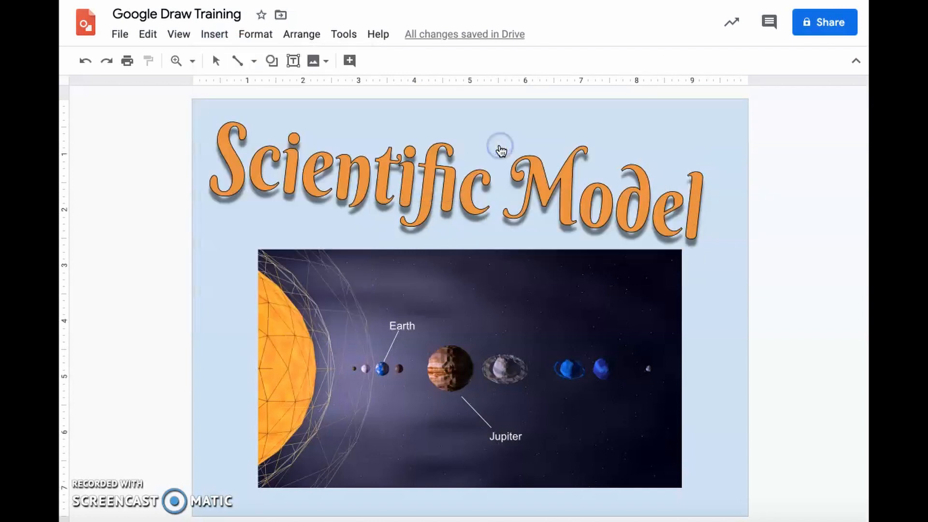
pyautogui.moveTo(542, 252); pyautogui.dragTo(651, 356)
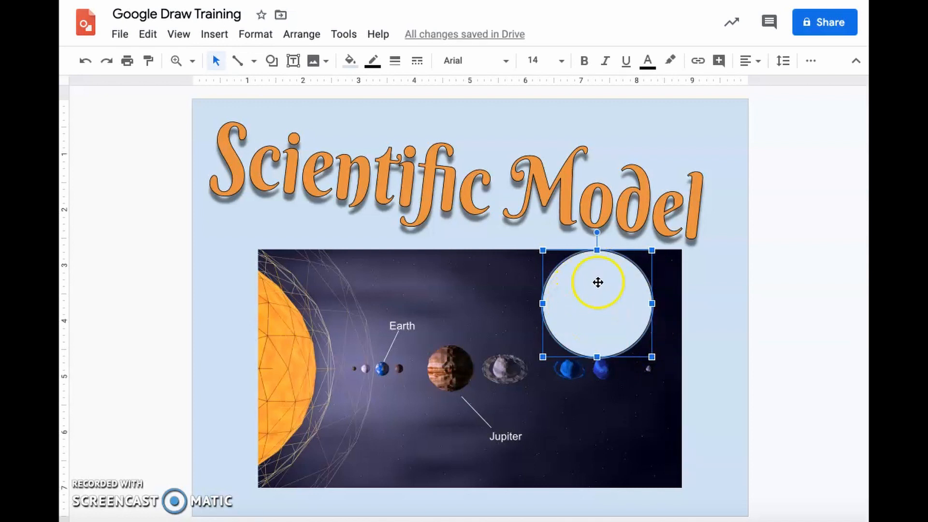
pyautogui.click(350, 60)
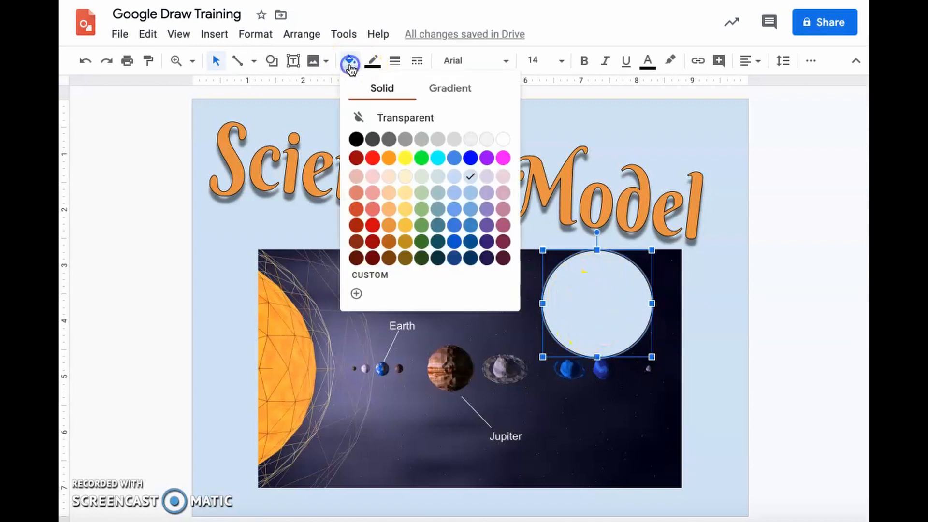
pyautogui.click(487, 140)
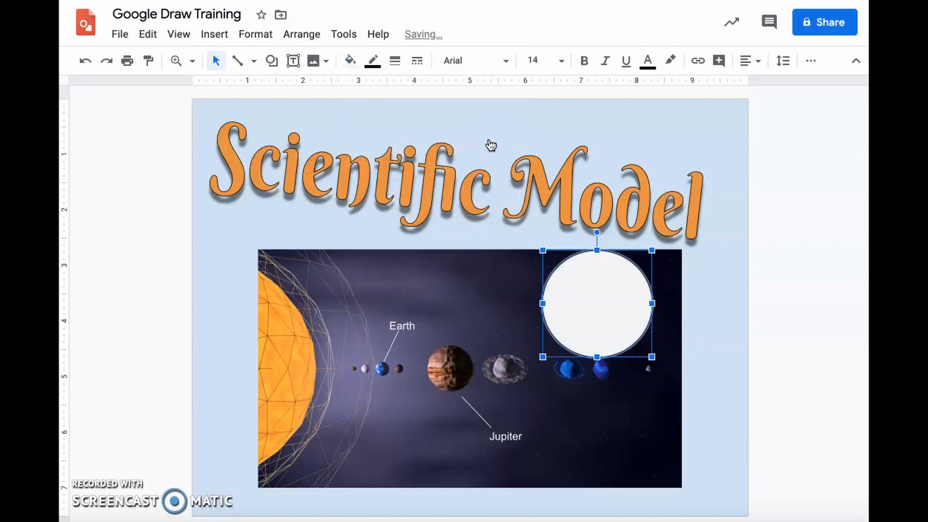
pyautogui.click(452, 118)
# - Draw a straight line from the circle's upper-left edge to the top of Jupiter and colour it near-white
pyautogui.click(235, 62)
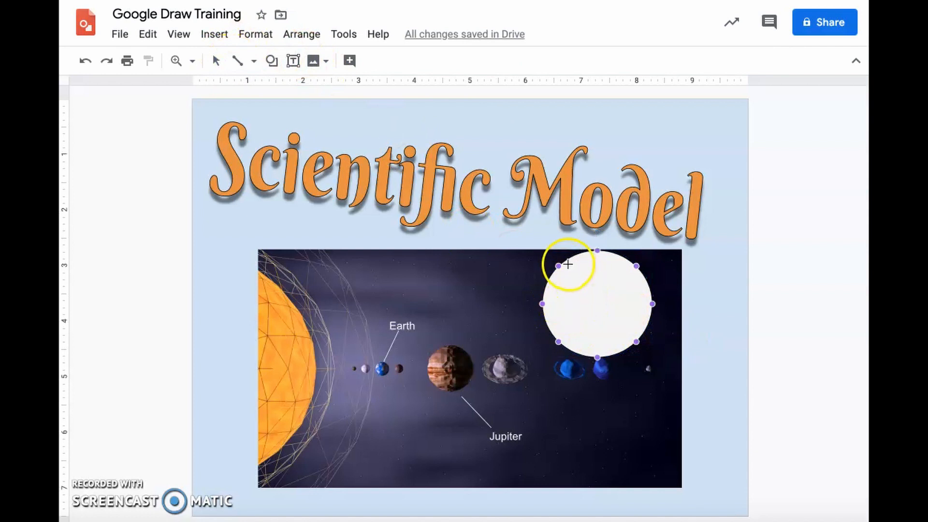
pyautogui.moveTo(537, 296)
pyautogui.mouseDown()
pyautogui.moveTo(515, 323)
pyautogui.moveTo(451, 346)
pyautogui.mouseUp()
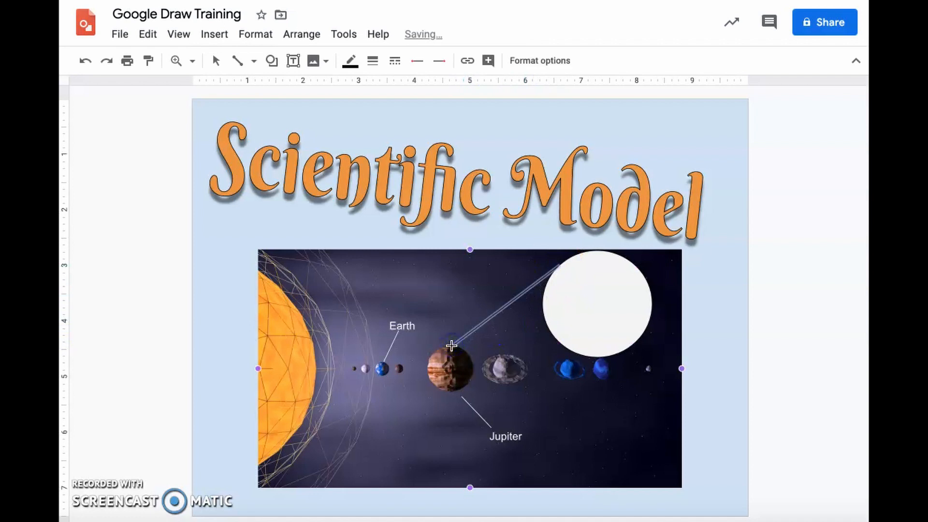
pyautogui.click(350, 62)
pyautogui.click(487, 111)
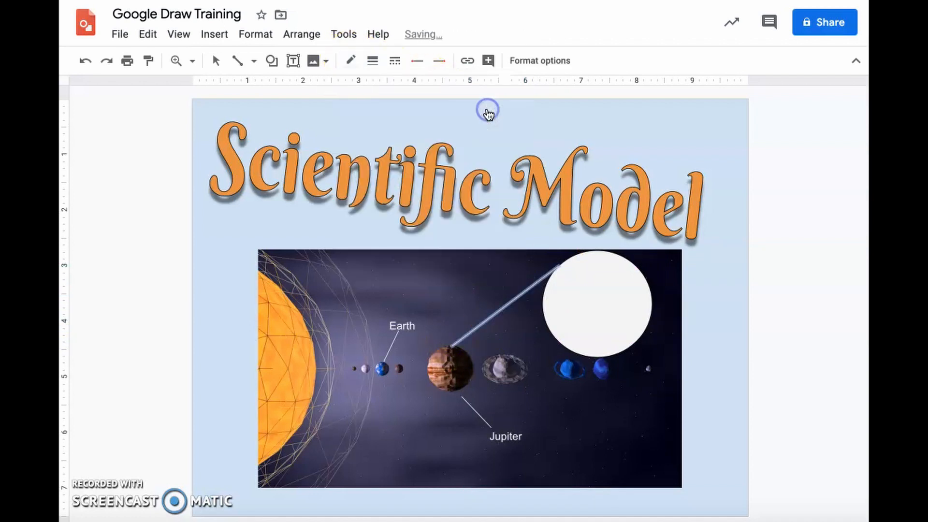